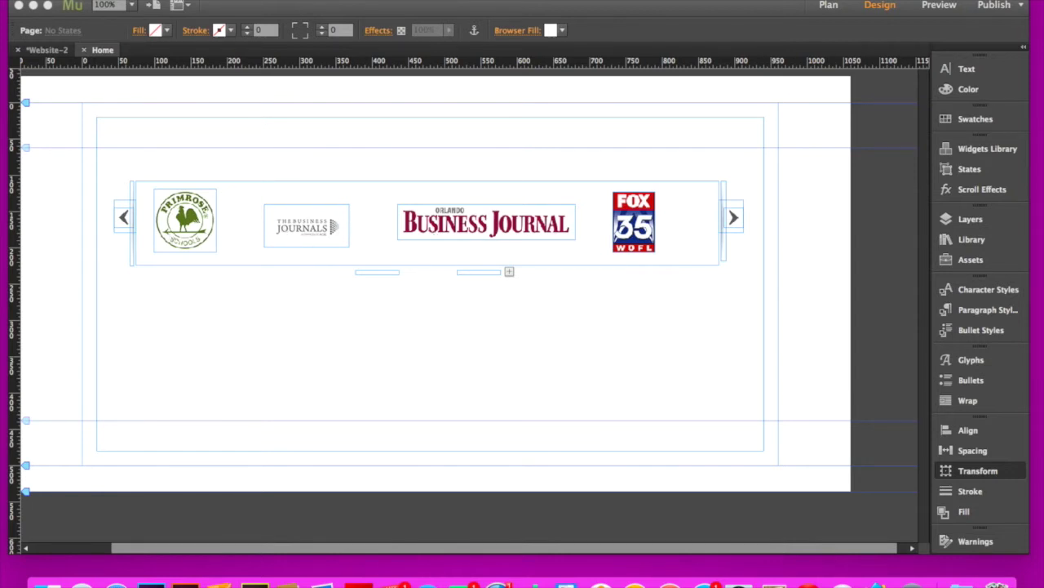
Activate the Muse window so the logo slideshow page shows its Tools and Transform panels.
{"action": "left_click", "coordinate": [163, 0]}
{"action": "left_click", "coordinate": [341, 177]}
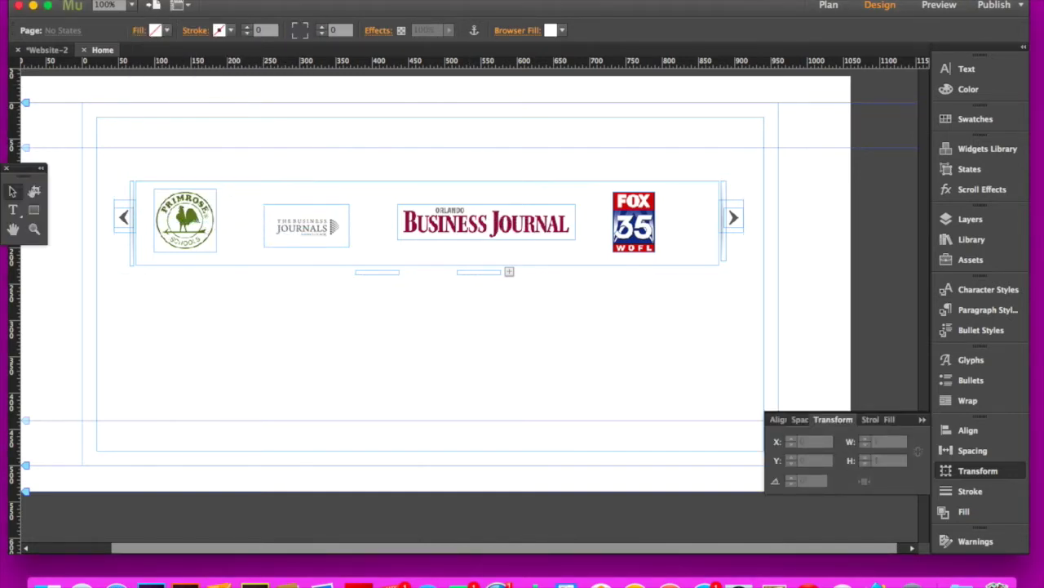
{"action": "left_click", "coordinate": [159, 0]}
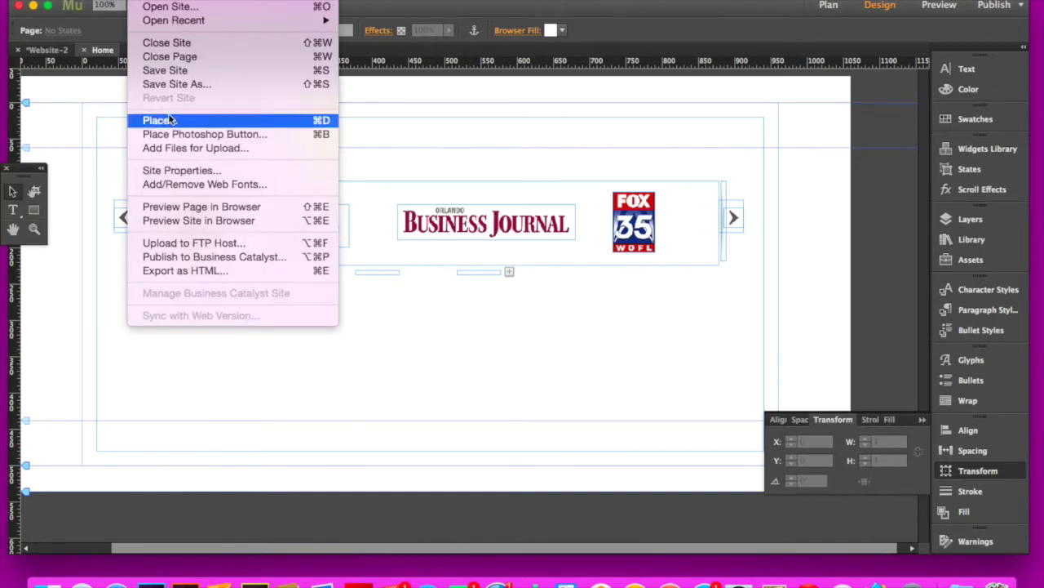
{"action": "left_click", "coordinate": [218, 209]}
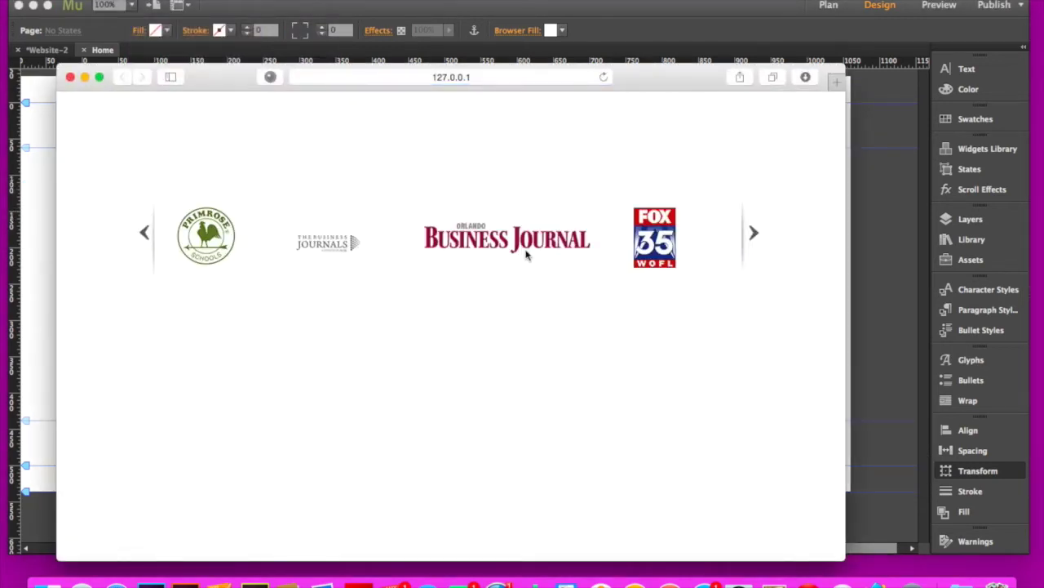
{"action": "left_click", "coordinate": [748, 233]}
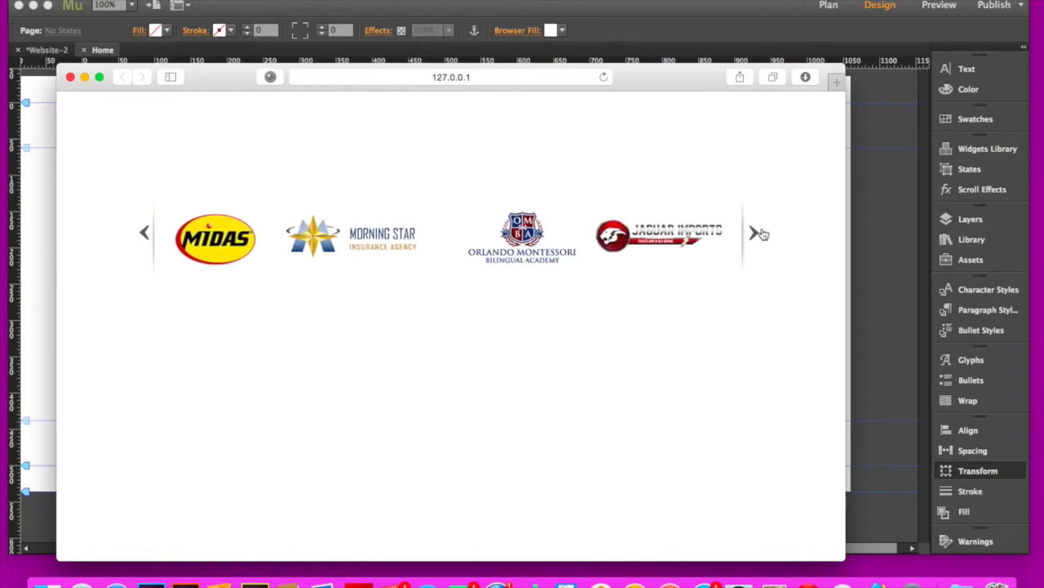
{"action": "left_click", "coordinate": [144, 234]}
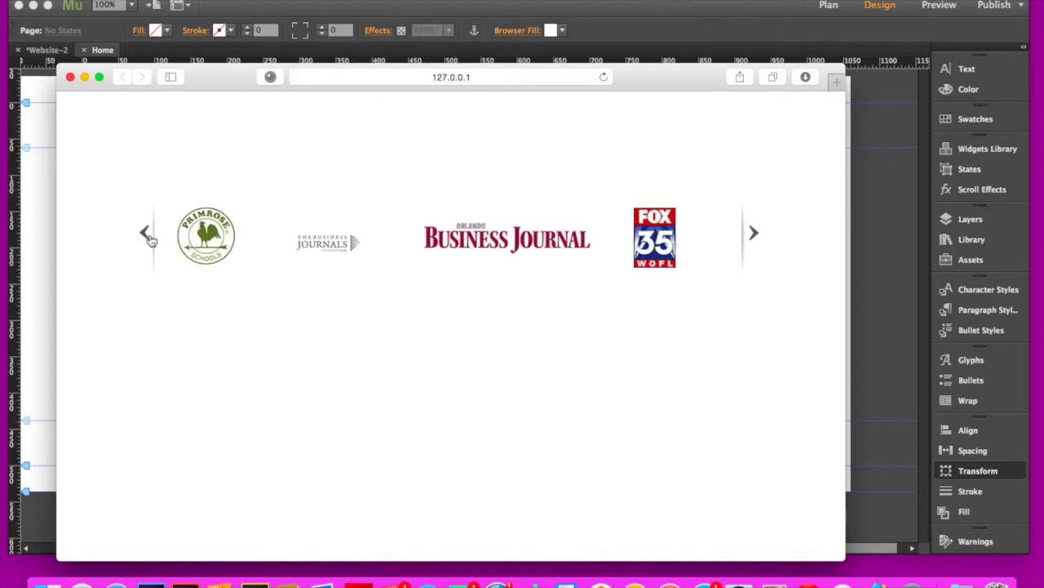
{"action": "left_click", "coordinate": [754, 235]}
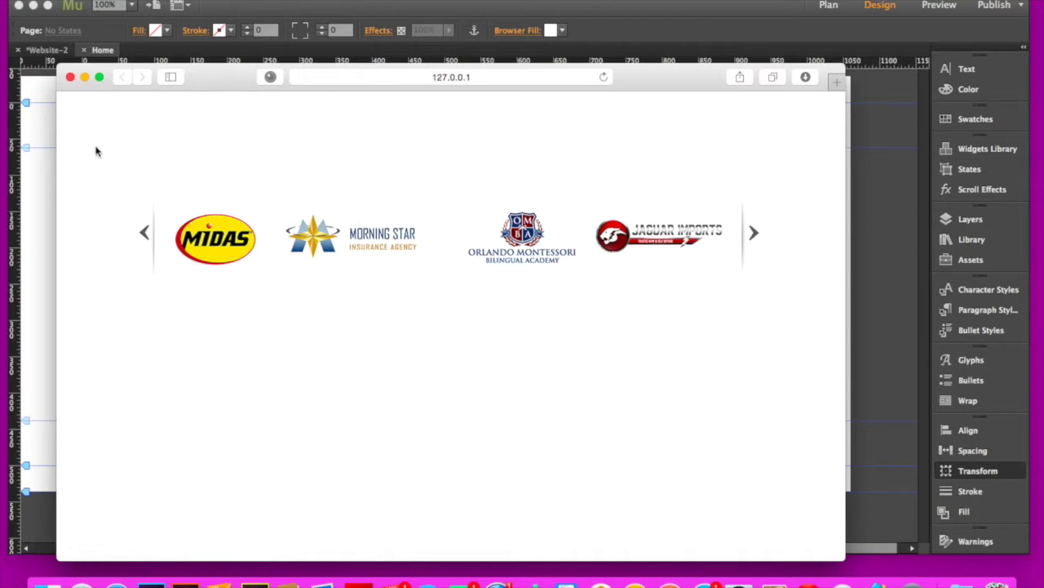
{"action": "left_click", "coordinate": [71, 77]}
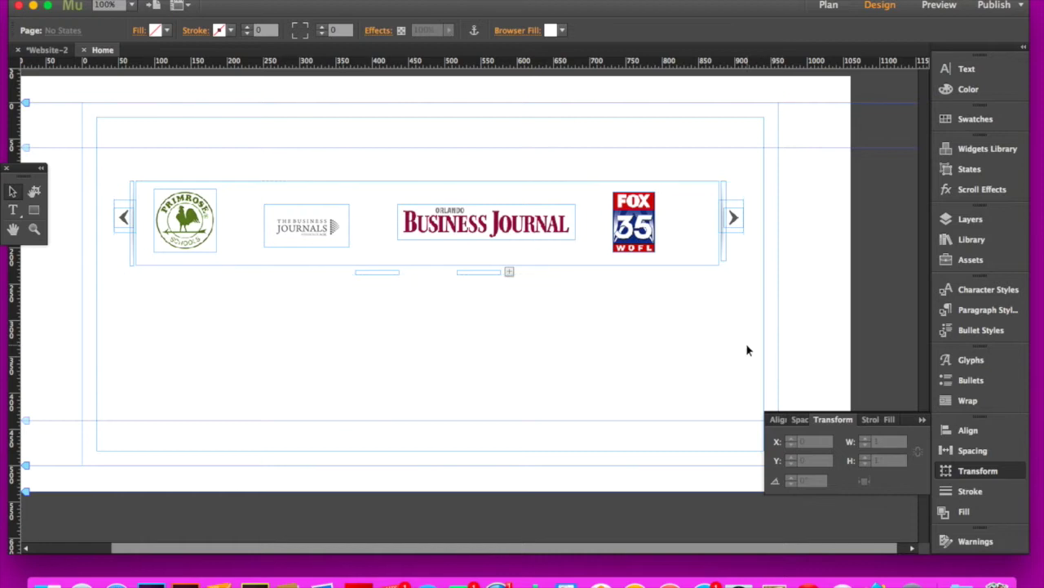
Drag the next and previous arrows out of the slideshow to below the strip.
{"action": "left_click", "coordinate": [733, 217]}
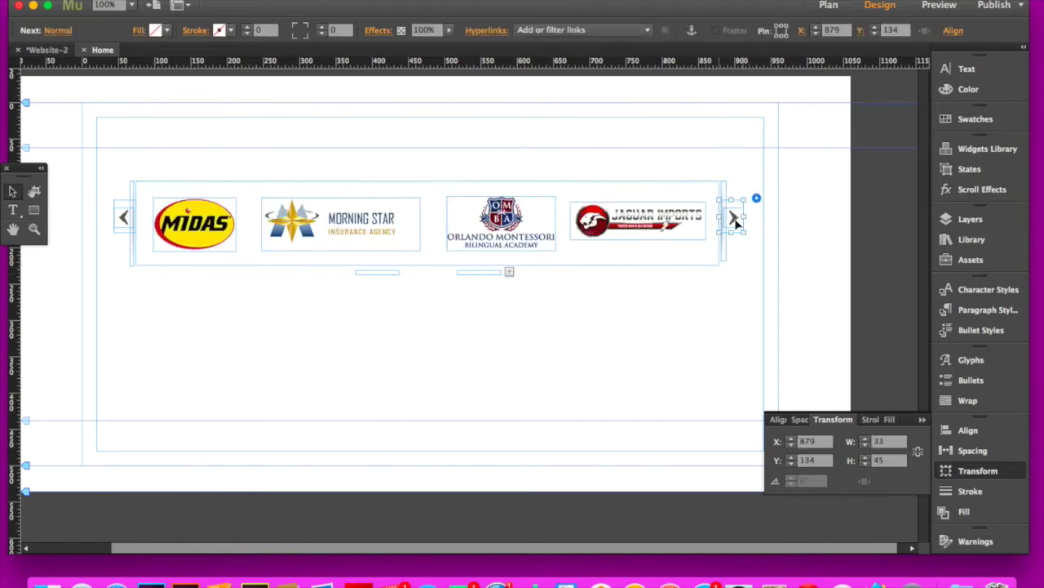
{"action": "left_click_drag", "start_coordinate": [740, 224], "coordinate": [813, 306]}
{"action": "left_click", "coordinate": [124, 220]}
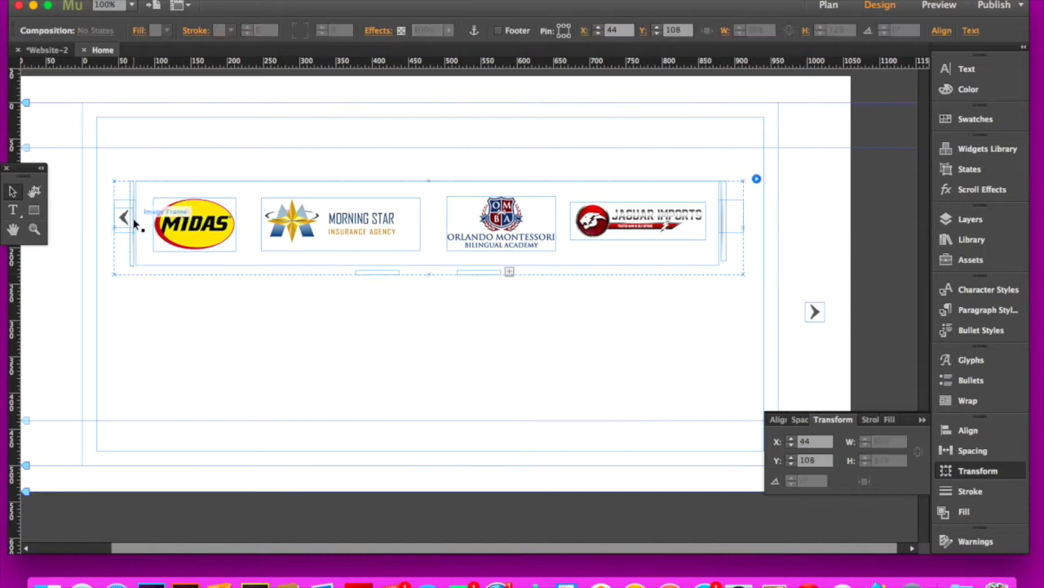
{"action": "left_click", "coordinate": [123, 219]}
{"action": "left_click_drag", "start_coordinate": [123, 218], "coordinate": [130, 337]}
Move the Primrose, Business Journals, Orlando Business Journal and Fox 35 logos below the strip.
{"action": "left_click", "coordinate": [193, 231]}
{"action": "left_click", "coordinate": [193, 231]}
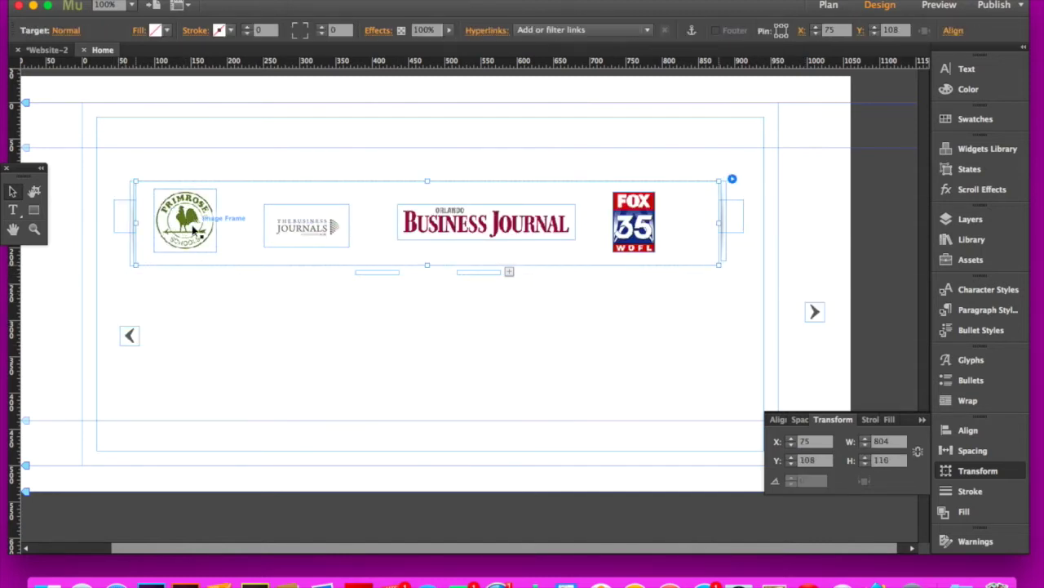
{"action": "left_click_drag", "start_coordinate": [194, 231], "coordinate": [233, 387]}
{"action": "left_click", "coordinate": [331, 226]}
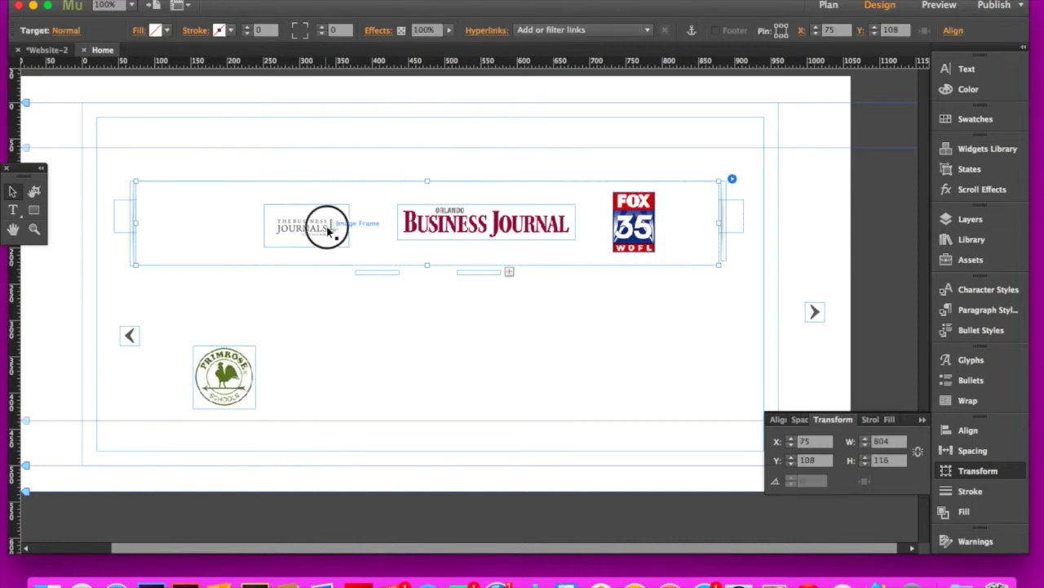
{"action": "left_click_drag", "start_coordinate": [336, 226], "coordinate": [342, 348]}
{"action": "left_click", "coordinate": [481, 219]}
{"action": "left_click_drag", "start_coordinate": [481, 219], "coordinate": [485, 350]}
{"action": "left_click", "coordinate": [641, 222]}
{"action": "left_click_drag", "start_coordinate": [646, 221], "coordinate": [651, 331]}
Show the second slide and move the Midas and Morning Star logos above the strip.
{"action": "left_click", "coordinate": [525, 247]}
{"action": "left_click", "coordinate": [378, 272]}
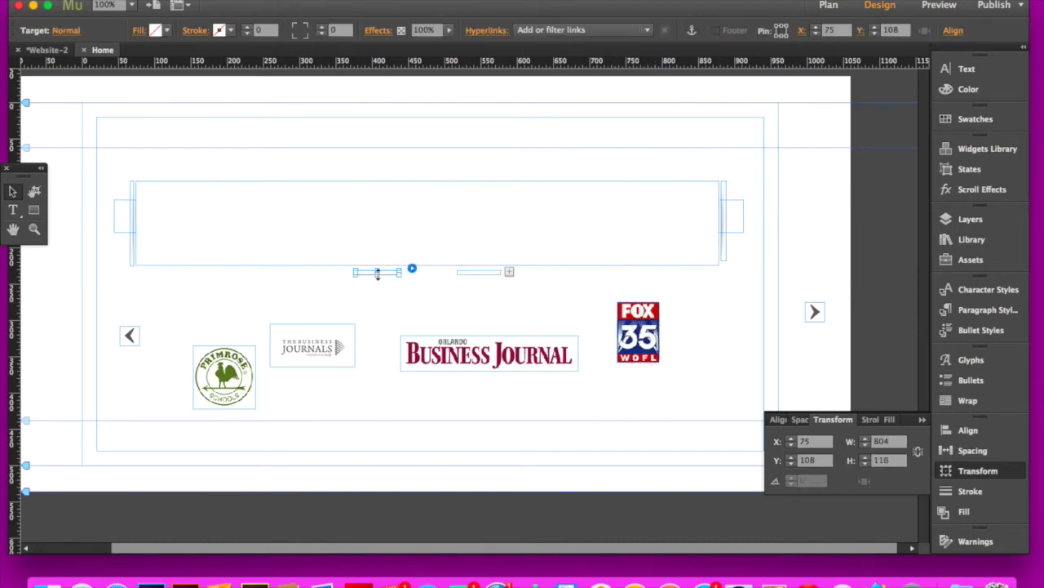
{"action": "left_click", "coordinate": [468, 269]}
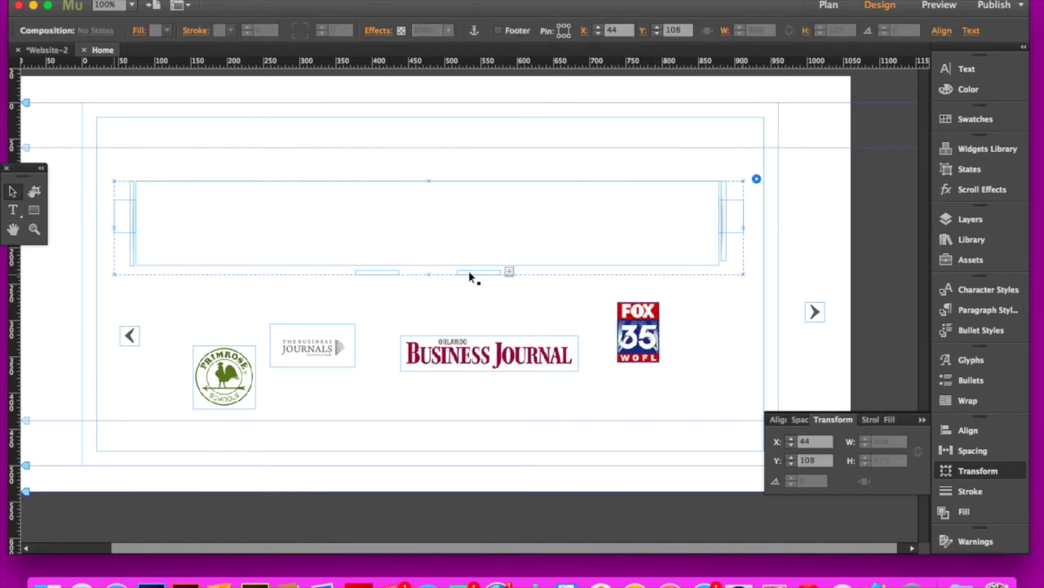
{"action": "left_click", "coordinate": [470, 274]}
{"action": "left_click", "coordinate": [232, 231]}
{"action": "left_click_drag", "start_coordinate": [233, 231], "coordinate": [231, 136]}
{"action": "left_click", "coordinate": [370, 234]}
{"action": "left_click", "coordinate": [370, 235]}
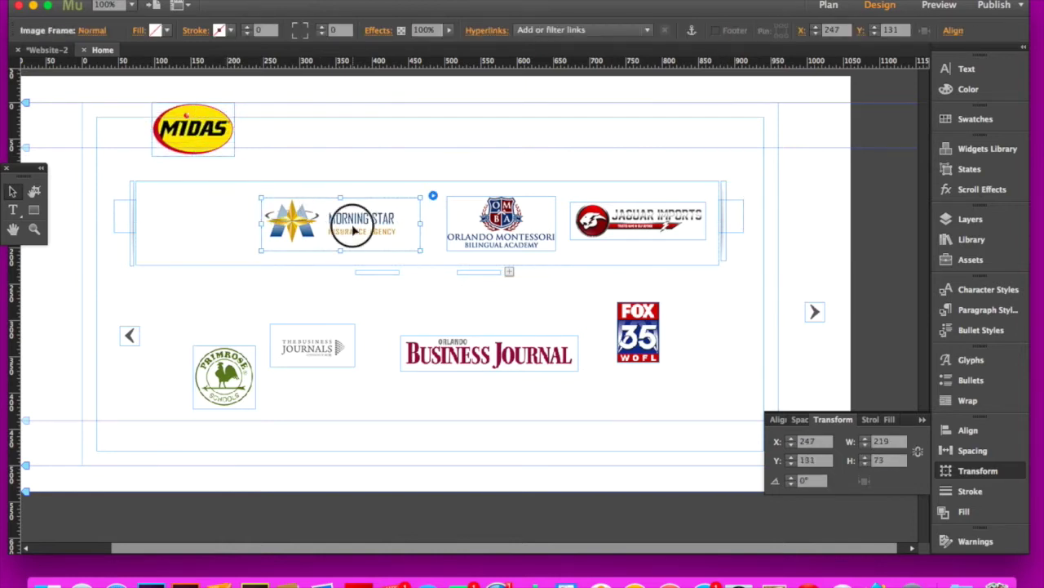
{"action": "left_click_drag", "start_coordinate": [369, 234], "coordinate": [364, 141]}
Move the Orlando Montessori and Jaguar Imports logos into the top row.
{"action": "left_click", "coordinate": [497, 215]}
{"action": "left_click", "coordinate": [514, 228]}
{"action": "left_click_drag", "start_coordinate": [514, 228], "coordinate": [514, 136]}
{"action": "left_click", "coordinate": [640, 230]}
{"action": "left_click", "coordinate": [641, 230]}
{"action": "left_click_drag", "start_coordinate": [640, 230], "coordinate": [640, 147]}
Move the thin right and left edge frames down beside the lower logos.
{"action": "left_click", "coordinate": [727, 173]}
{"action": "left_click", "coordinate": [685, 231]}
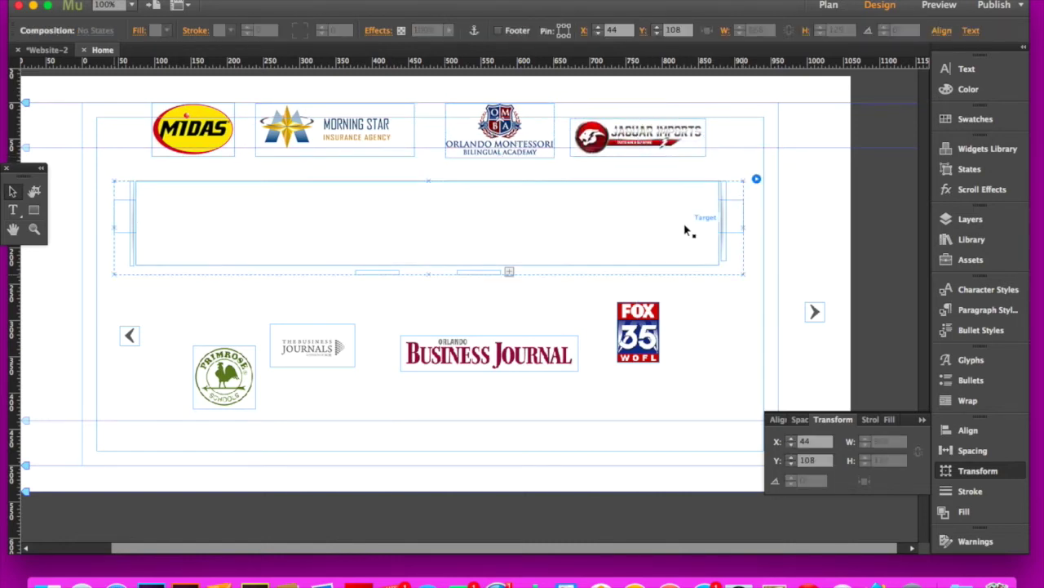
{"action": "left_click", "coordinate": [681, 230]}
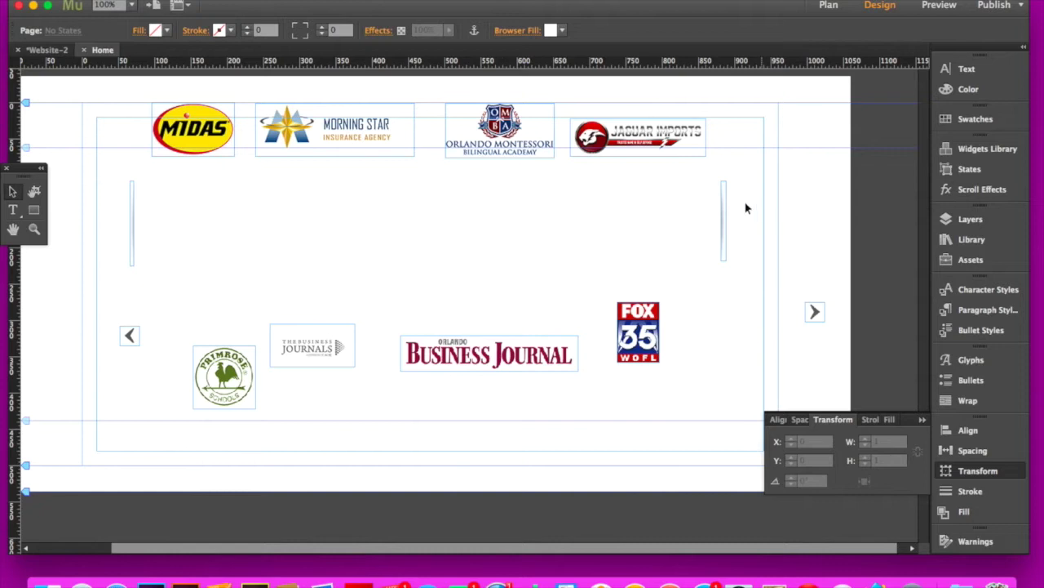
{"action": "left_click_drag", "start_coordinate": [728, 219], "coordinate": [730, 379]}
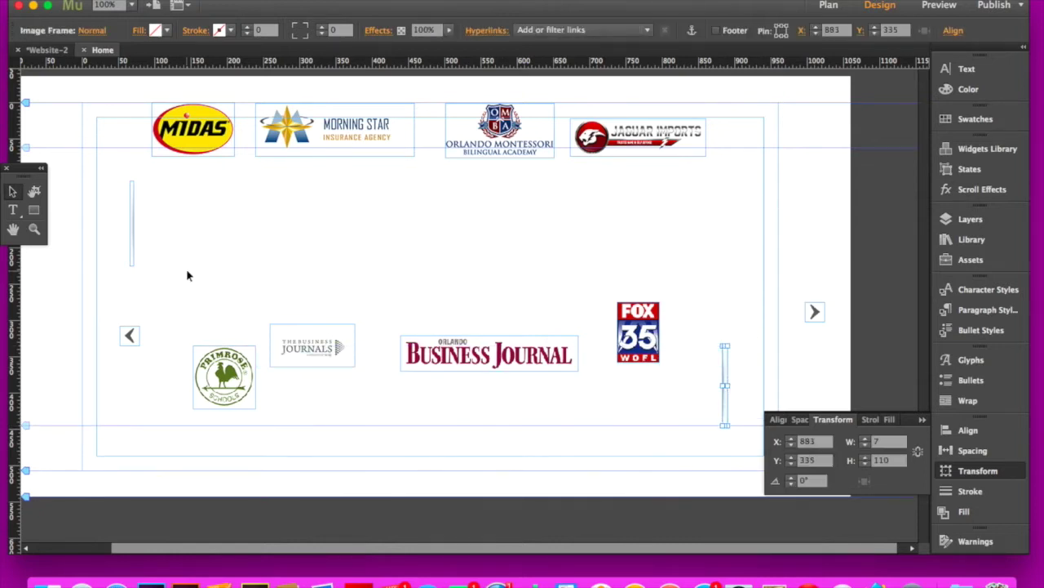
{"action": "left_click", "coordinate": [132, 237]}
{"action": "left_click_drag", "start_coordinate": [135, 209], "coordinate": [75, 290]}
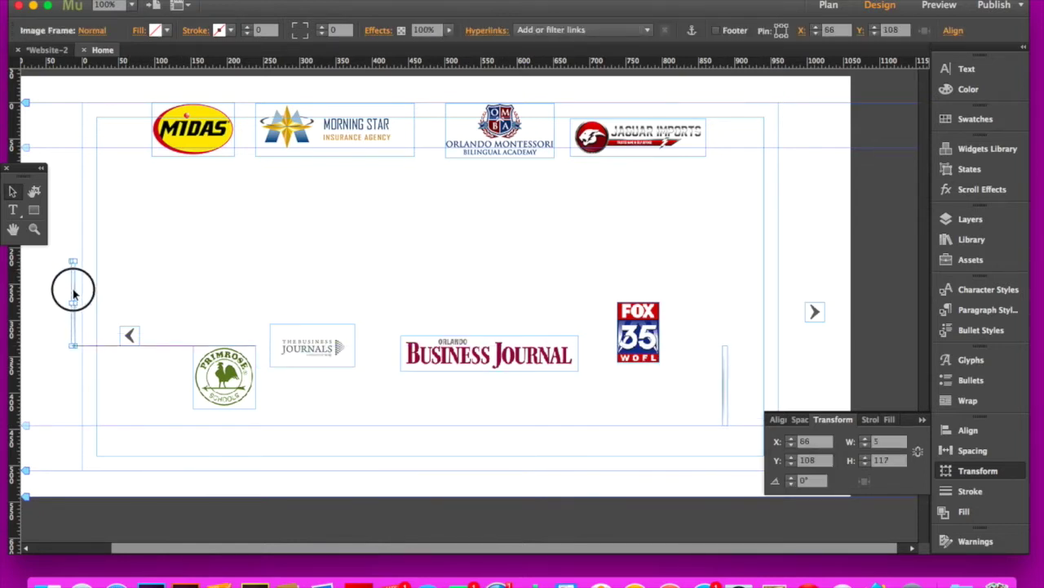
{"action": "left_click", "coordinate": [171, 265]}
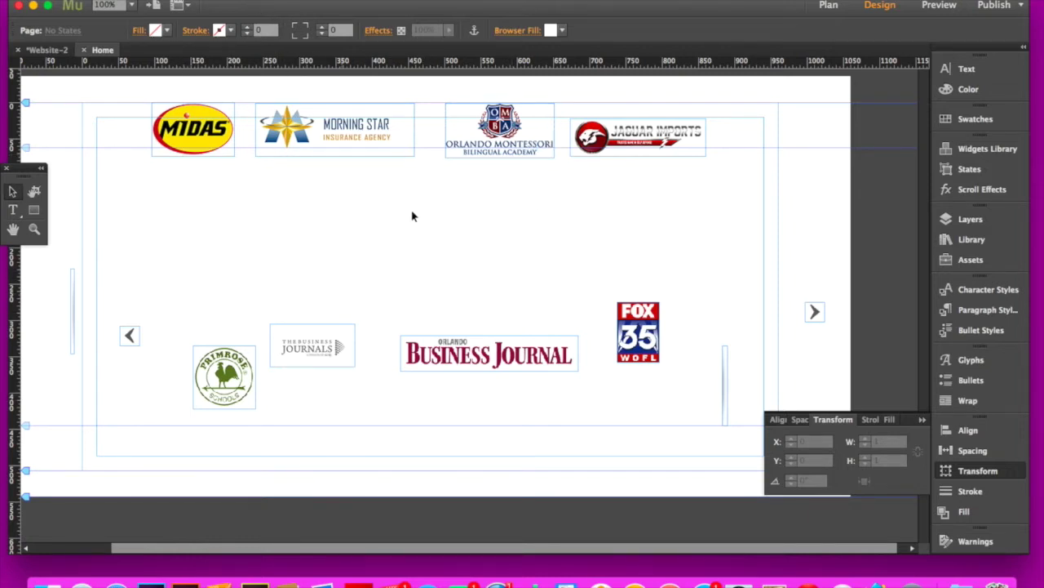
Insert a blank Composition widget and resize its target into a 915 × 124 px strip.
{"action": "left_click", "coordinate": [244, 0]}
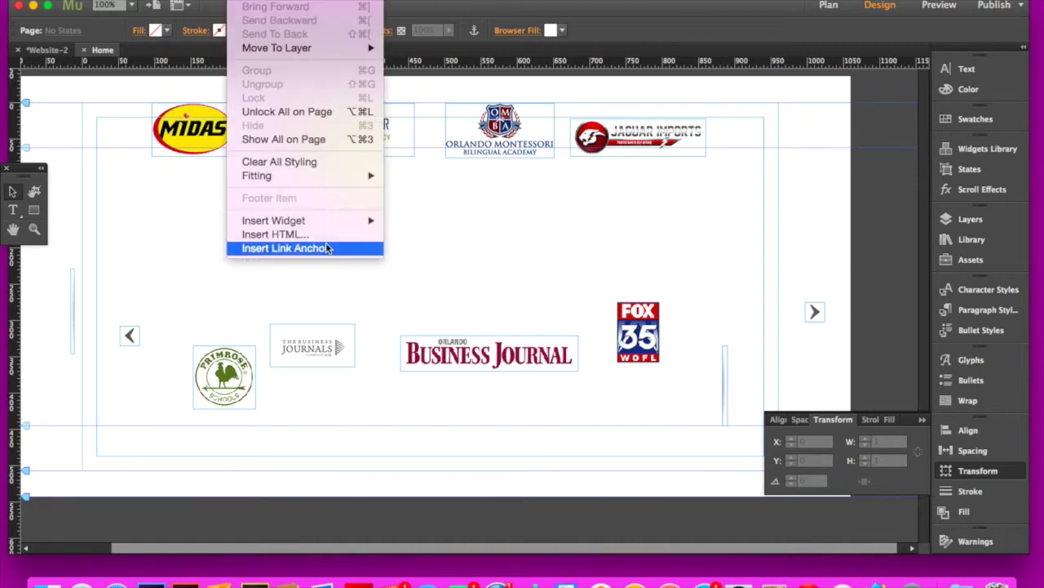
{"action": "mouse_move", "coordinate": [334, 219]}
{"action": "mouse_move", "coordinate": [439, 237]}
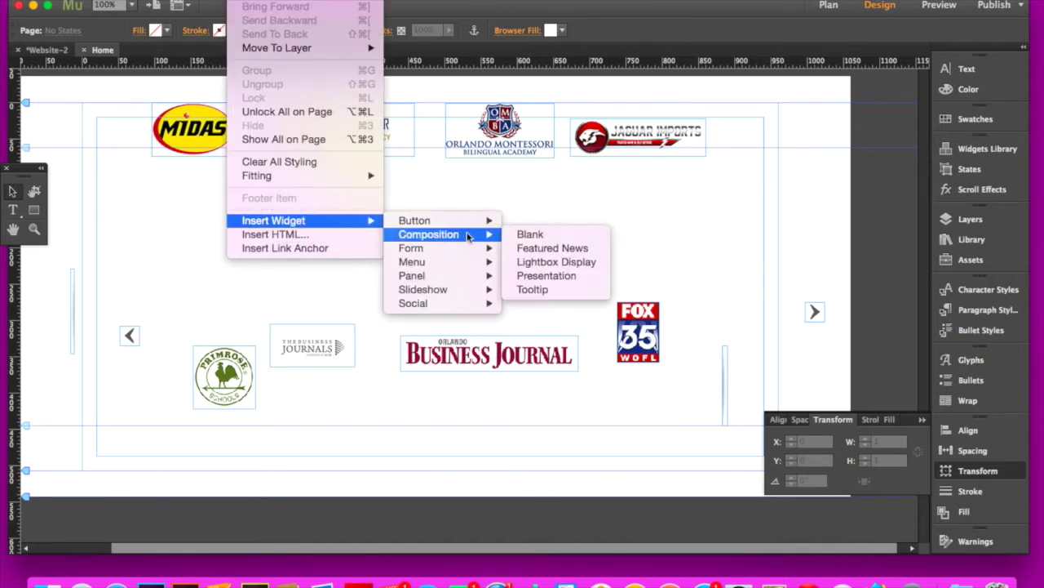
{"action": "left_click", "coordinate": [536, 236]}
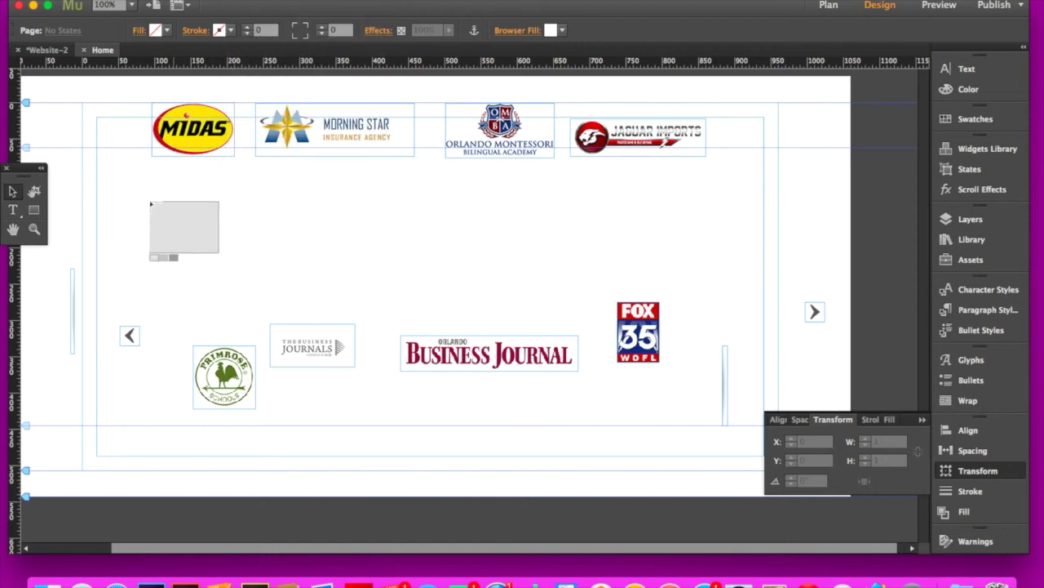
{"action": "left_click", "coordinate": [101, 173]}
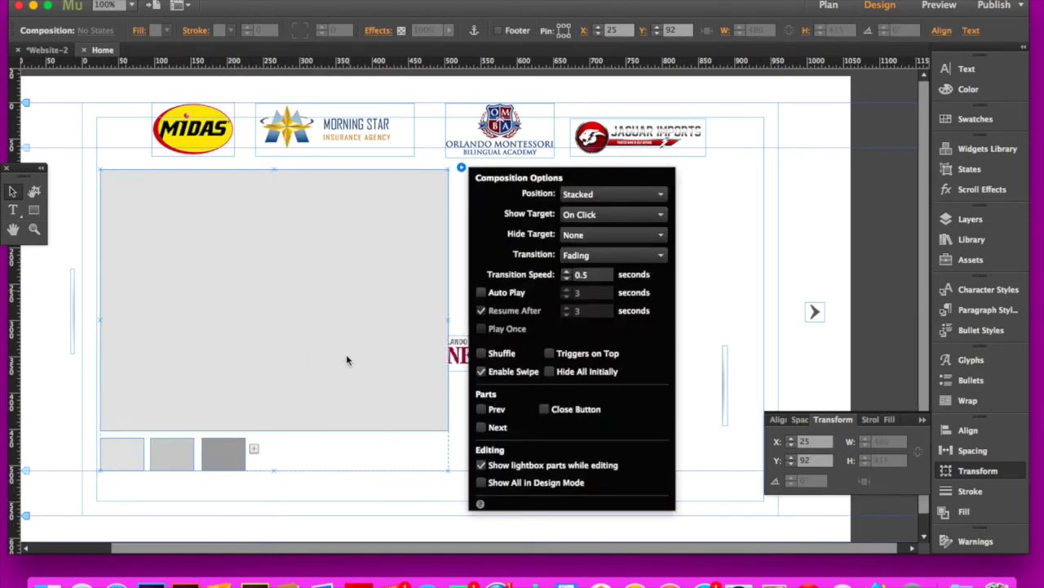
{"action": "left_click", "coordinate": [433, 408]}
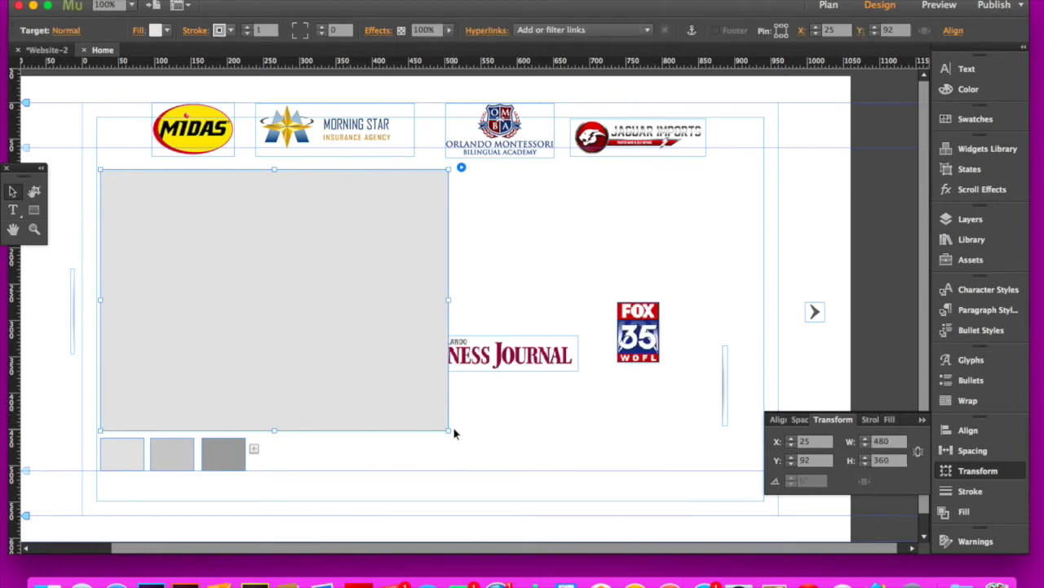
{"action": "left_click_drag", "start_coordinate": [449, 431], "coordinate": [763, 259]}
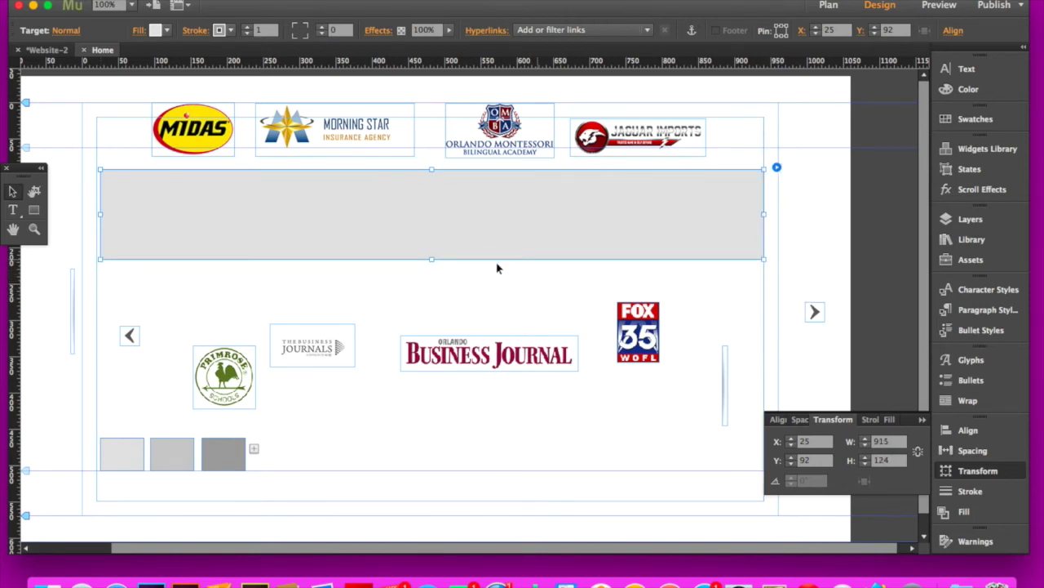
{"action": "left_click", "coordinate": [237, 455]}
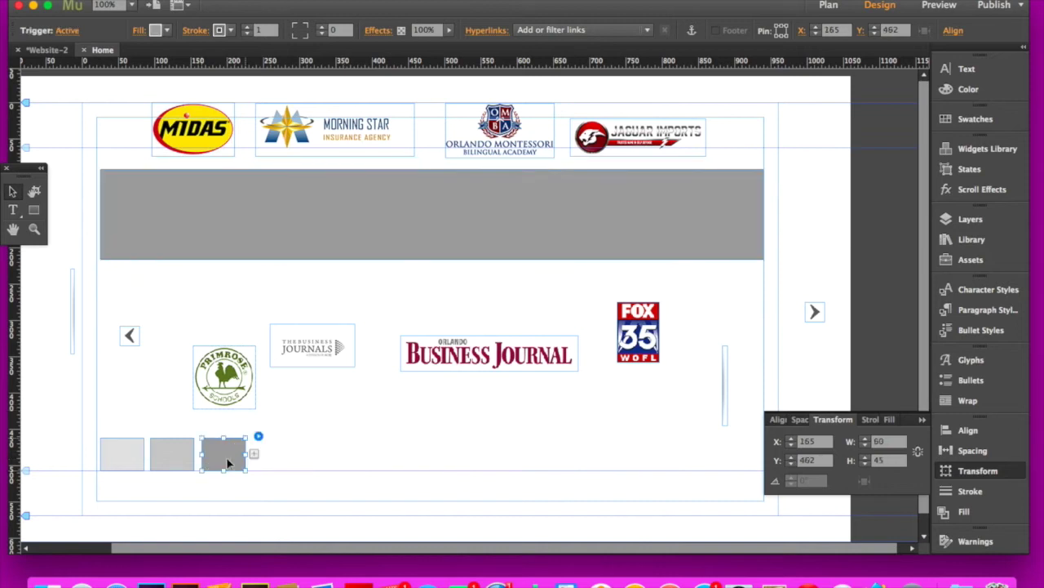
Move the three triggers just below the target and flatten them into 60 × 7 px bars.
{"action": "left_click", "coordinate": [166, 457]}
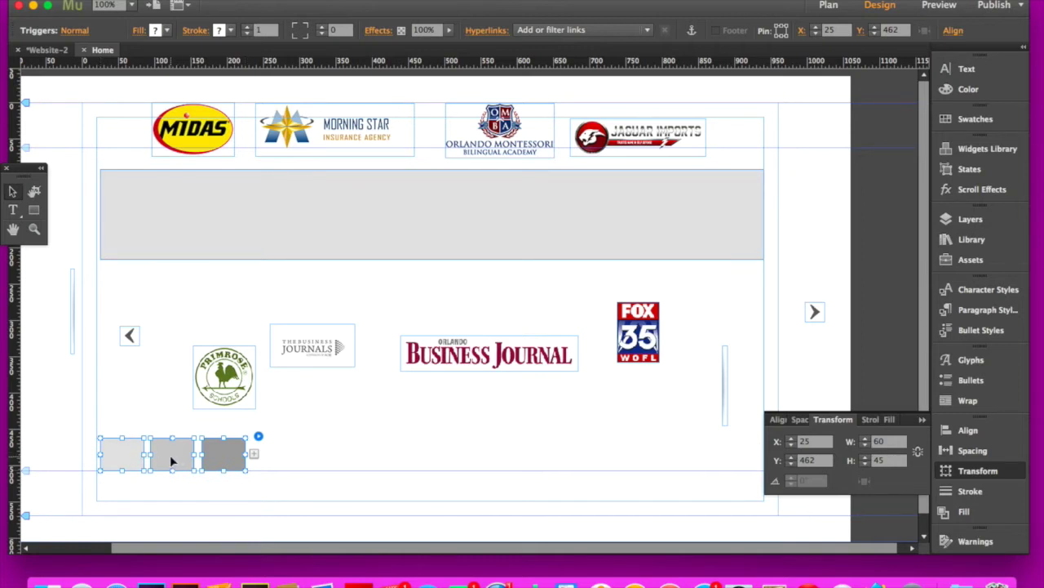
{"action": "left_click_drag", "start_coordinate": [175, 461], "coordinate": [422, 286]}
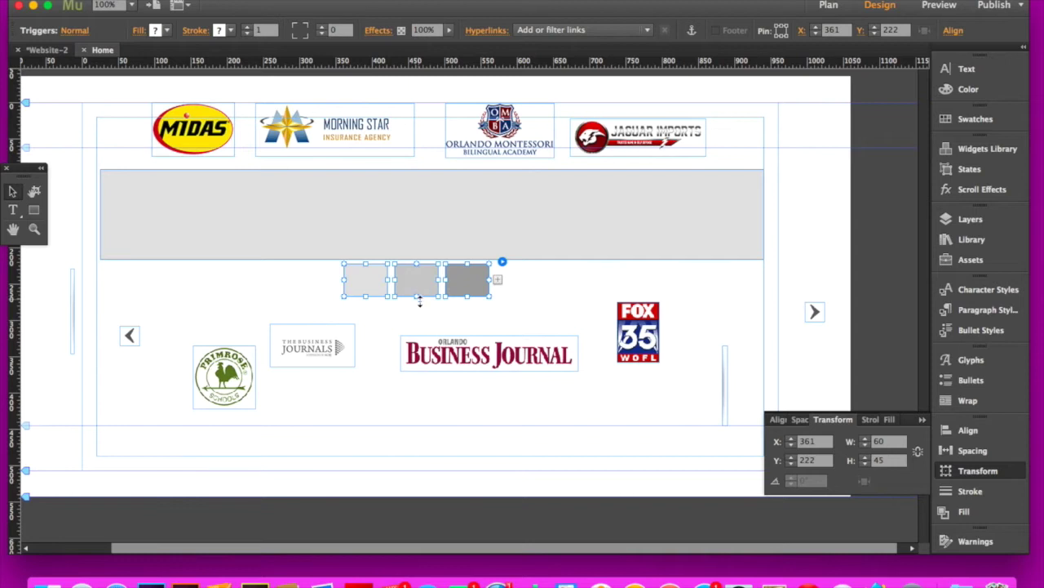
{"action": "left_click_drag", "start_coordinate": [416, 295], "coordinate": [418, 272]}
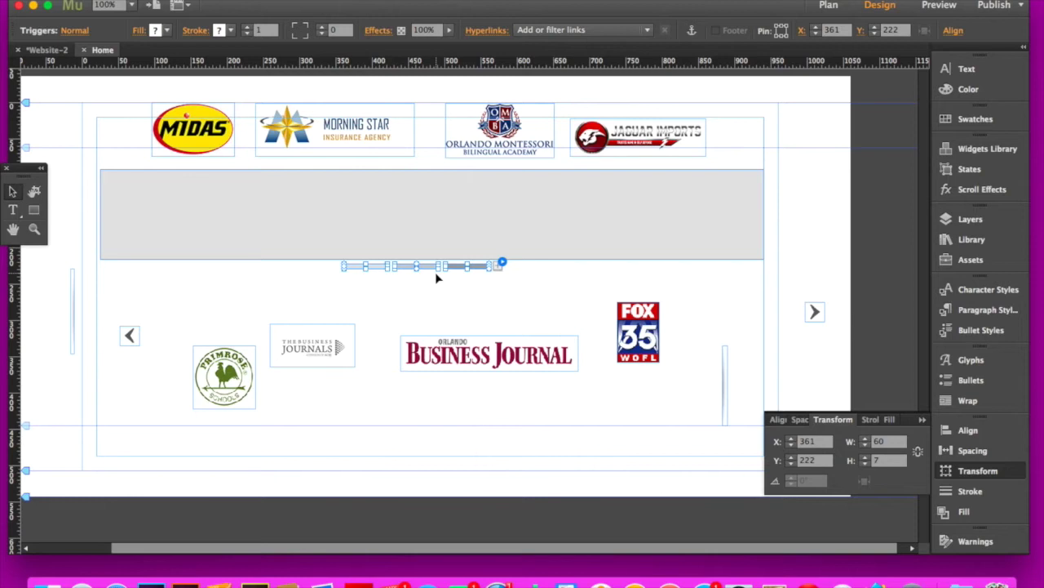
{"action": "left_click", "coordinate": [433, 294]}
{"action": "left_click", "coordinate": [426, 205]}
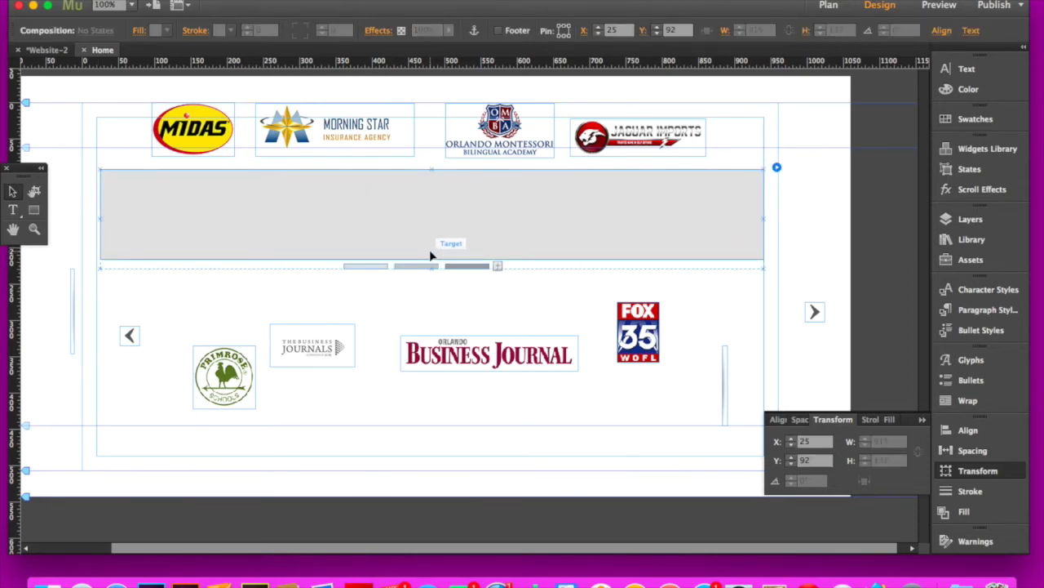
{"action": "right_click", "coordinate": [431, 256]}
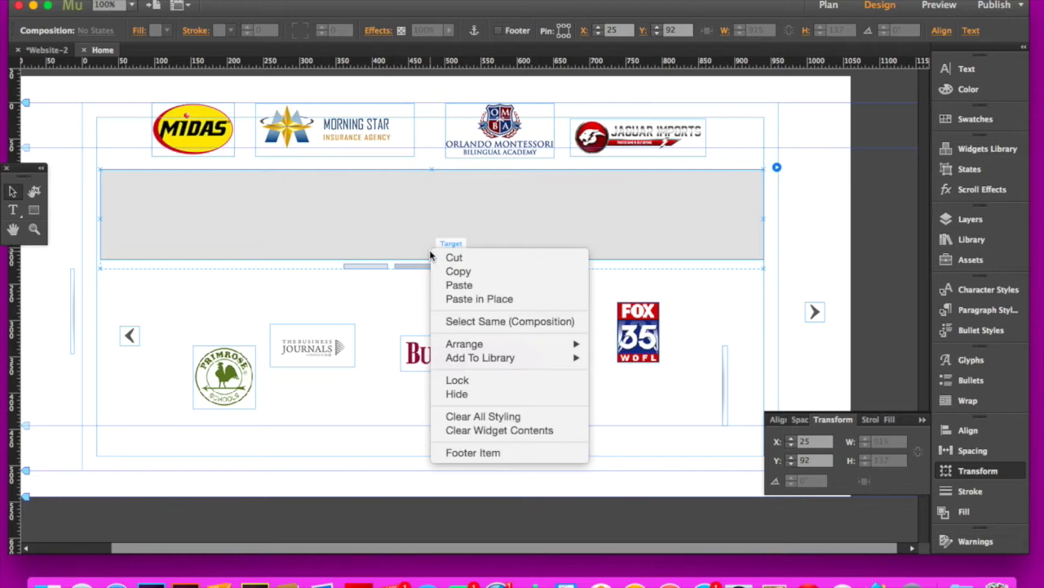
Apply Clear All Styling so the target and trigger bars become unfilled outlines.
{"action": "left_click", "coordinate": [500, 419]}
{"action": "key", "text": "Escape"}
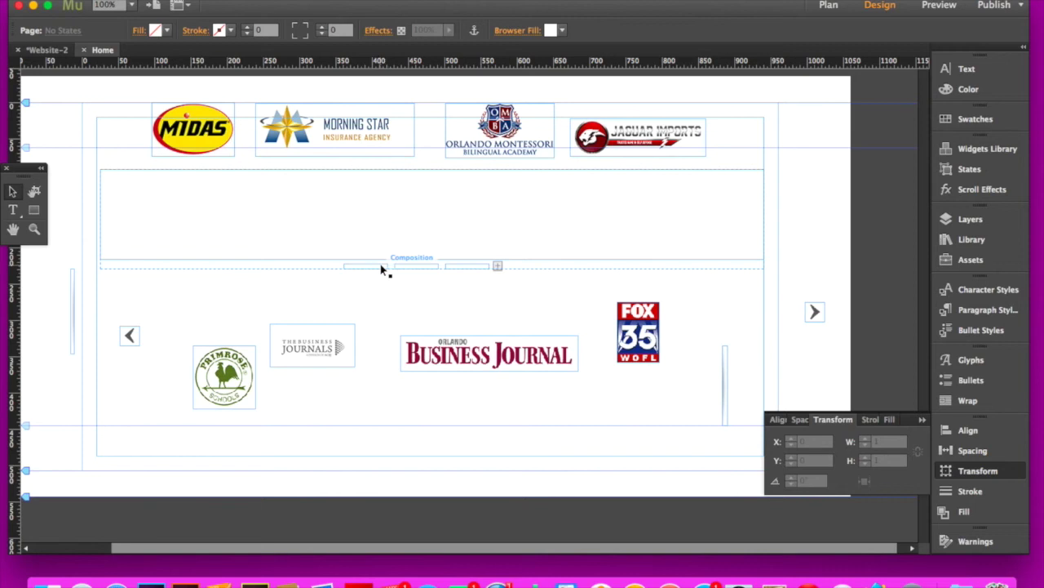
Delete the third trigger bar, leaving two bars under the target strip.
{"action": "left_click", "coordinate": [498, 267]}
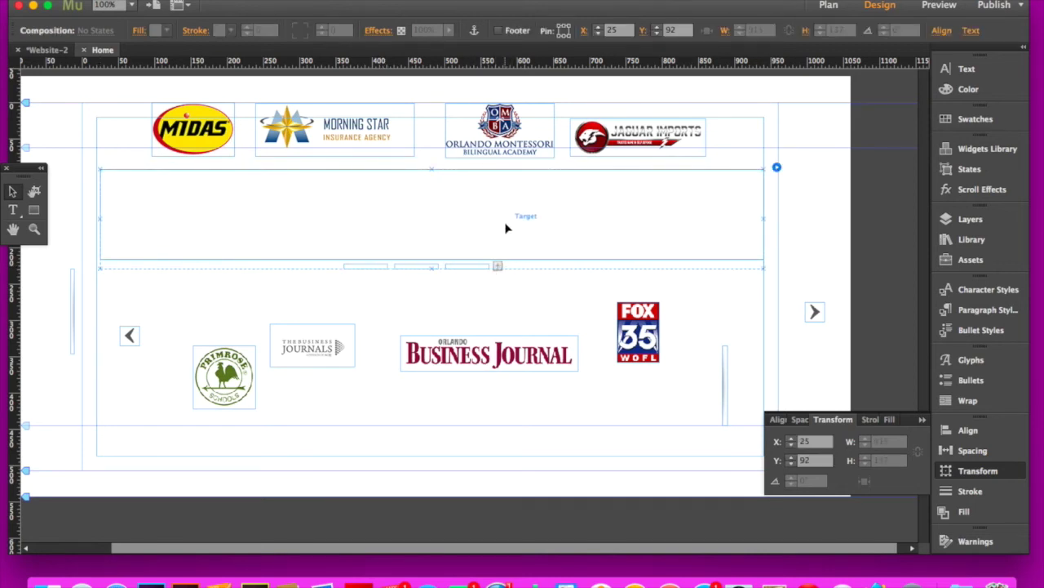
{"action": "left_click", "coordinate": [506, 228]}
{"action": "left_click", "coordinate": [499, 290]}
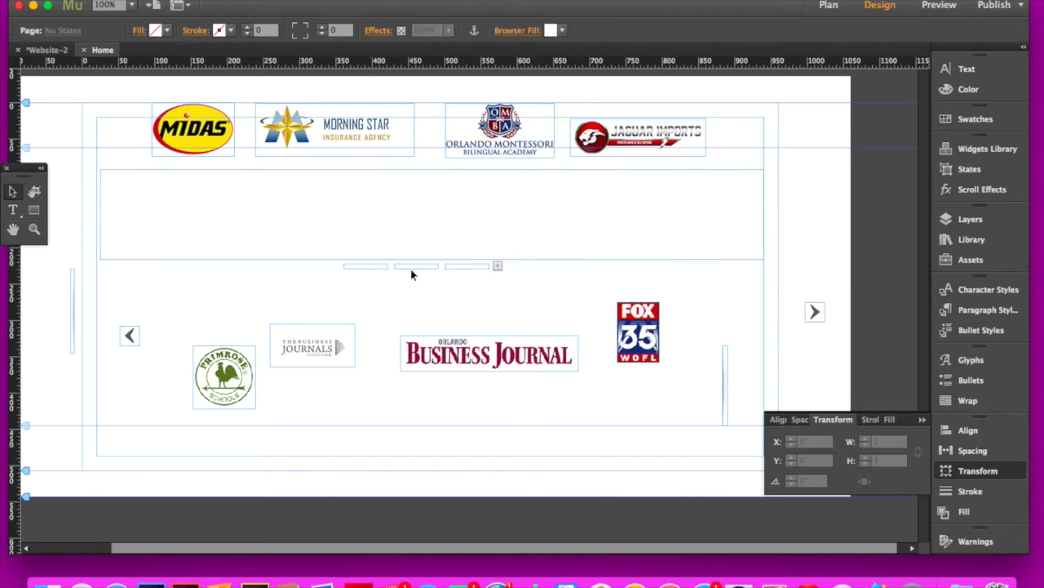
{"action": "left_click", "coordinate": [462, 266]}
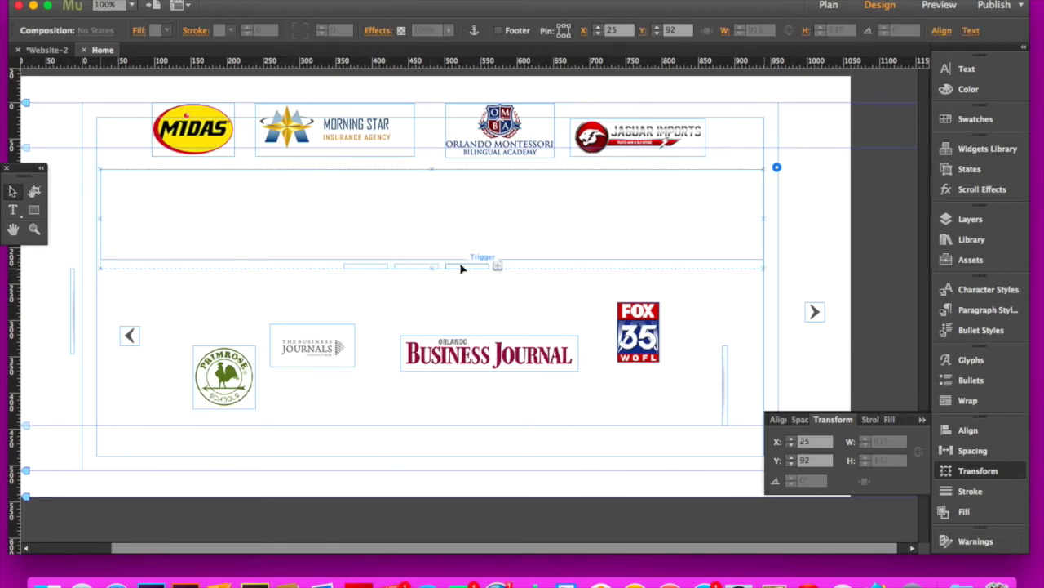
{"action": "left_click", "coordinate": [471, 268]}
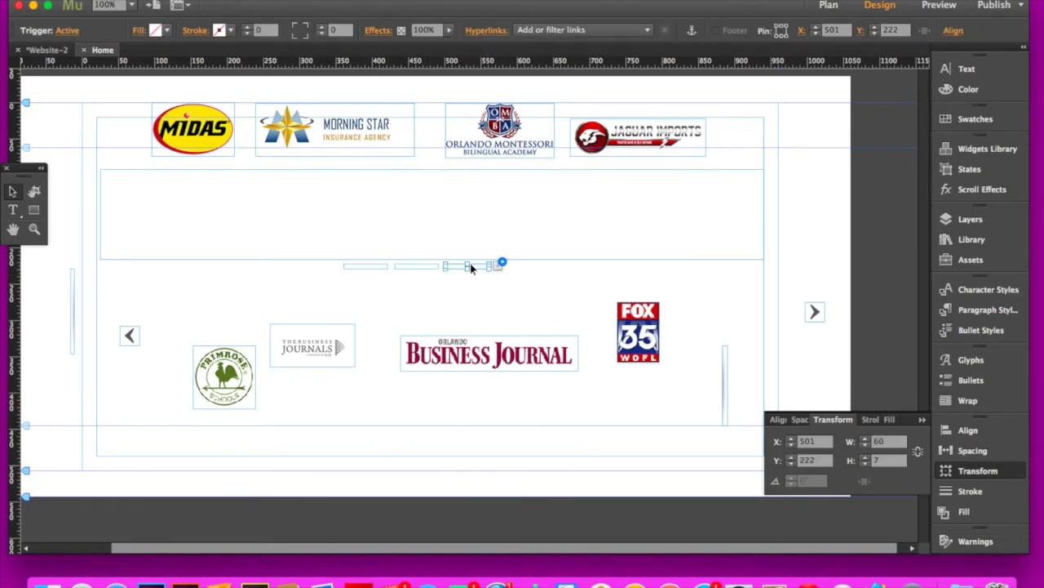
{"action": "key", "text": "Escape"}
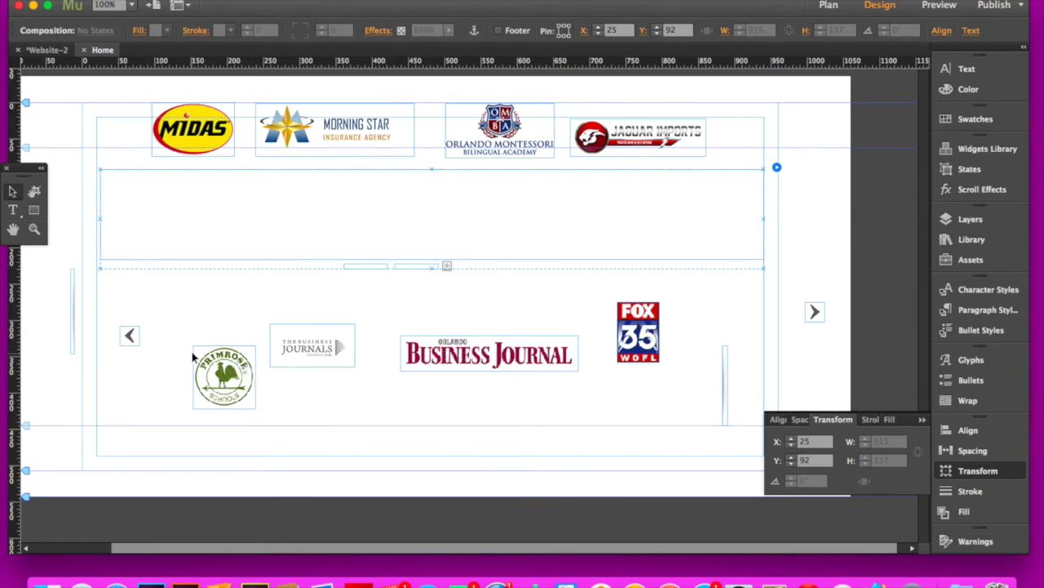
Enable Prev and Next in the composition options and move Next to the target's right edge.
{"action": "key", "text": "Escape"}
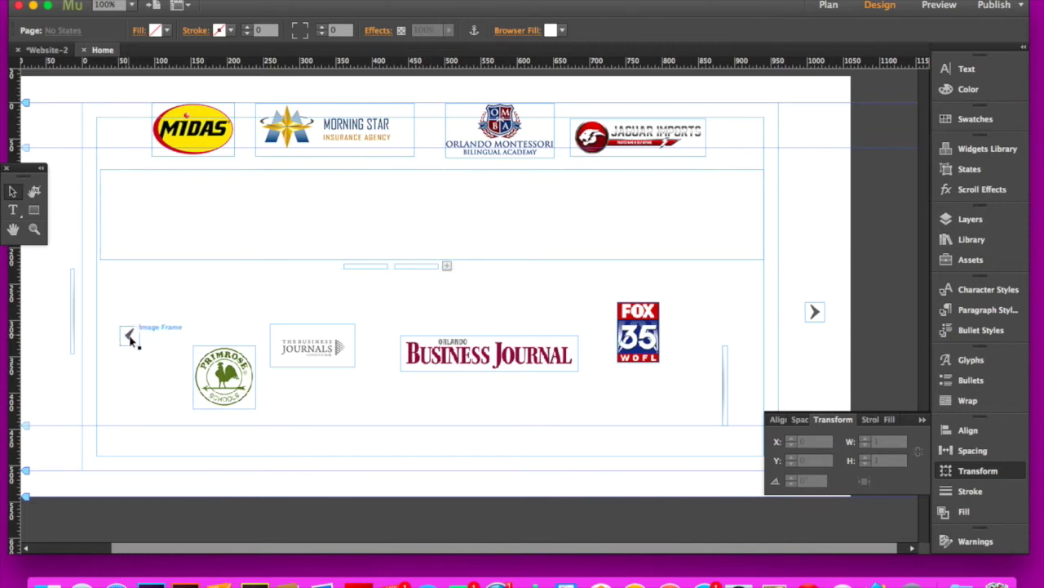
{"action": "left_click", "coordinate": [145, 244]}
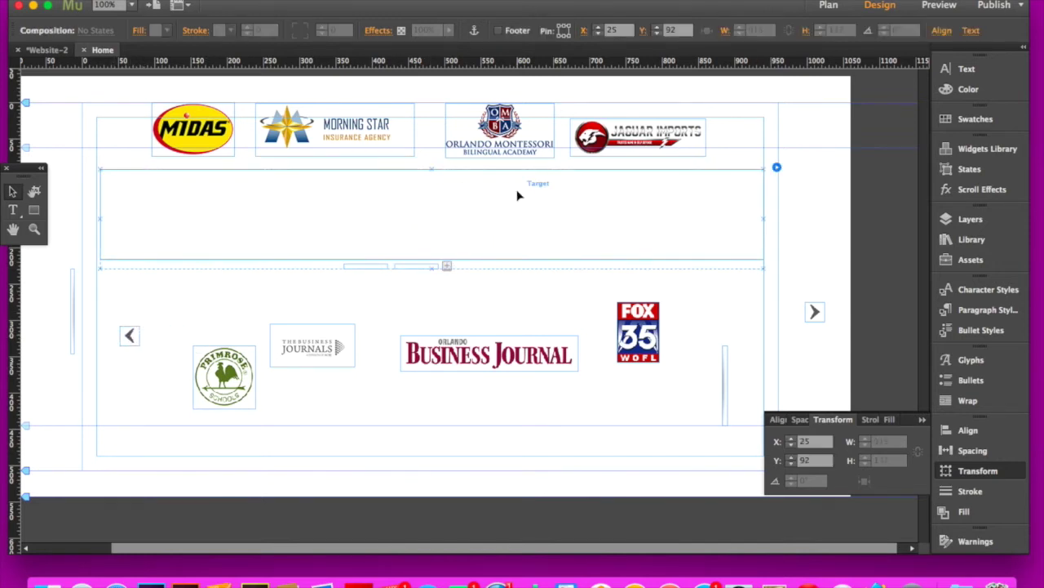
{"action": "left_click", "coordinate": [777, 167]}
{"action": "left_click", "coordinate": [797, 403]}
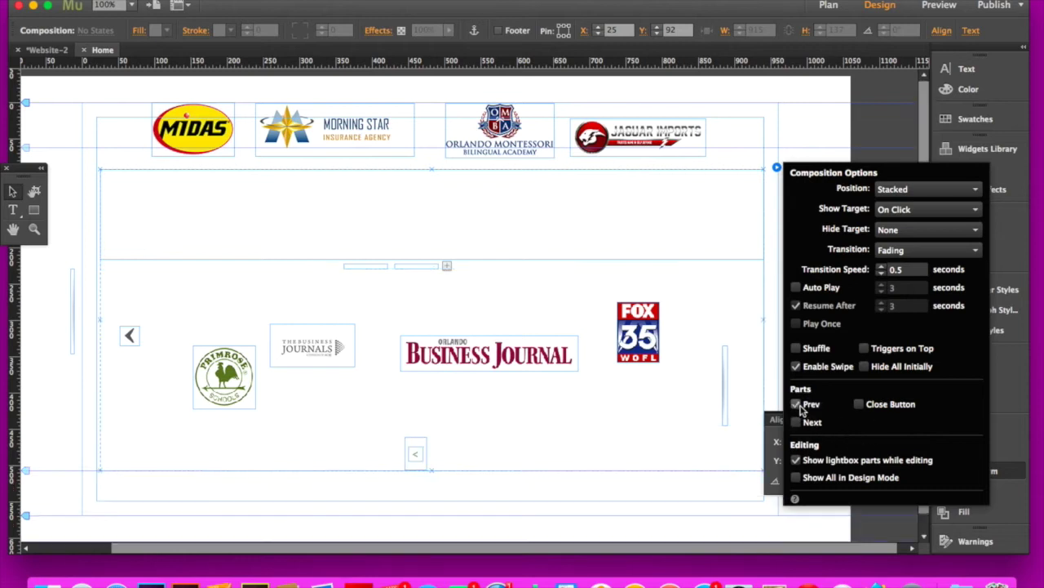
{"action": "left_click", "coordinate": [796, 422]}
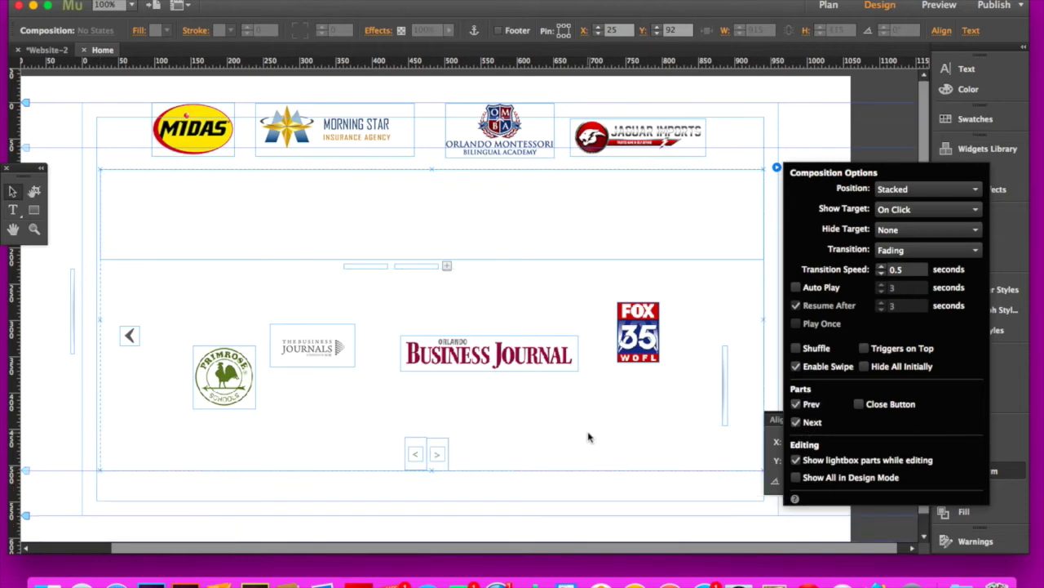
{"action": "left_click", "coordinate": [436, 457]}
{"action": "left_click", "coordinate": [437, 457]}
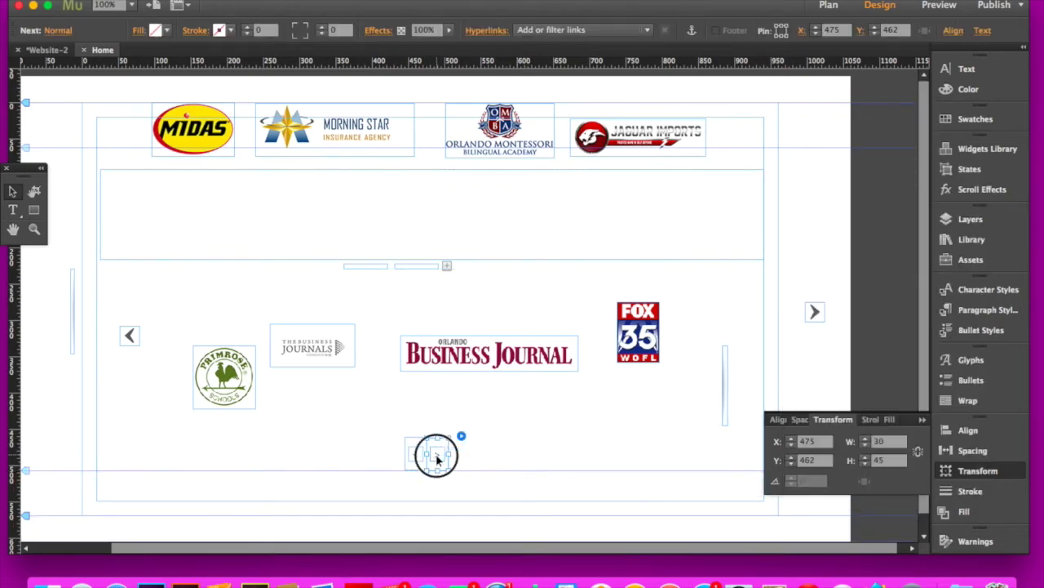
{"action": "left_click_drag", "start_coordinate": [437, 458], "coordinate": [777, 211]}
Place the Previous button at the target's left edge, level with the Next button.
{"action": "left_click", "coordinate": [417, 456]}
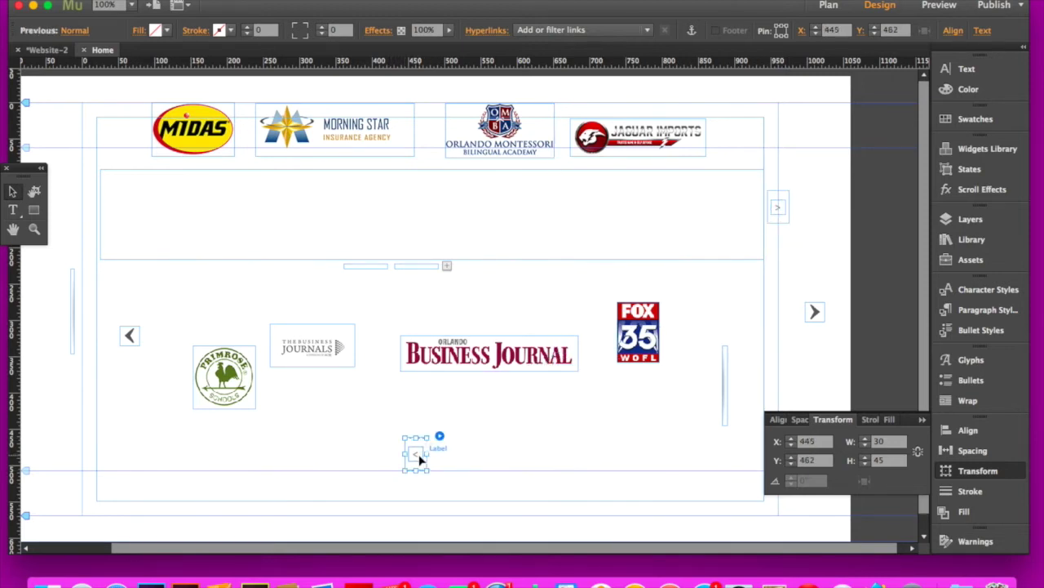
{"action": "left_click_drag", "start_coordinate": [418, 460], "coordinate": [88, 214]}
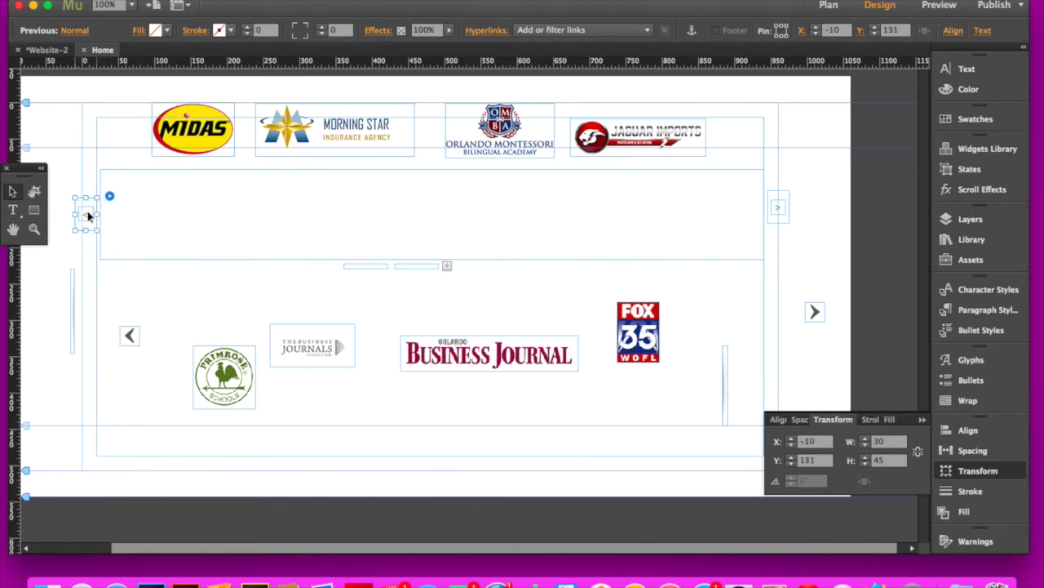
{"action": "left_click_drag", "start_coordinate": [86, 215], "coordinate": [87, 207]}
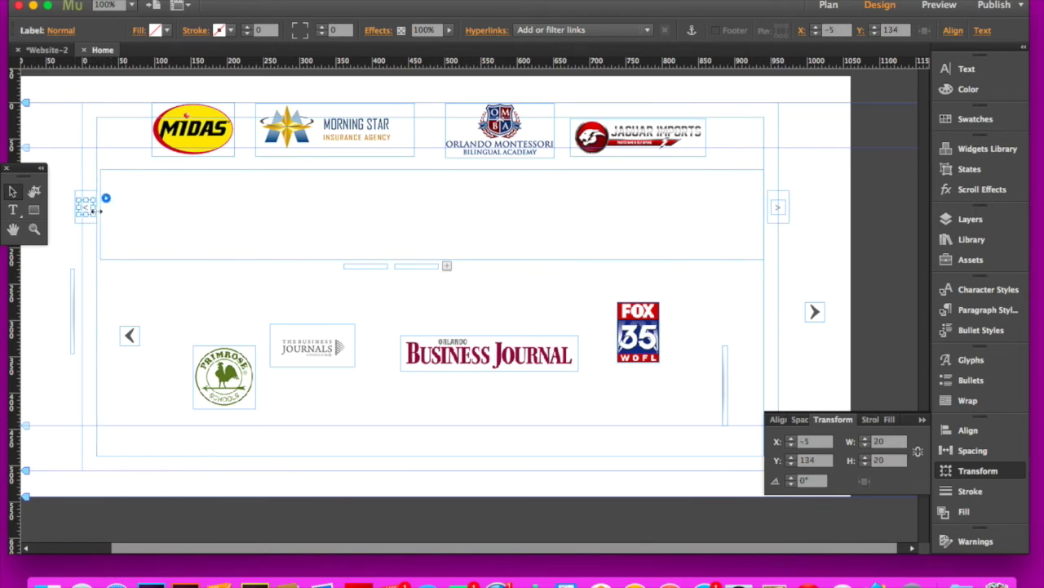
{"action": "left_click", "coordinate": [88, 215]}
{"action": "key", "text": "Escape"}
{"action": "left_click", "coordinate": [782, 213]}
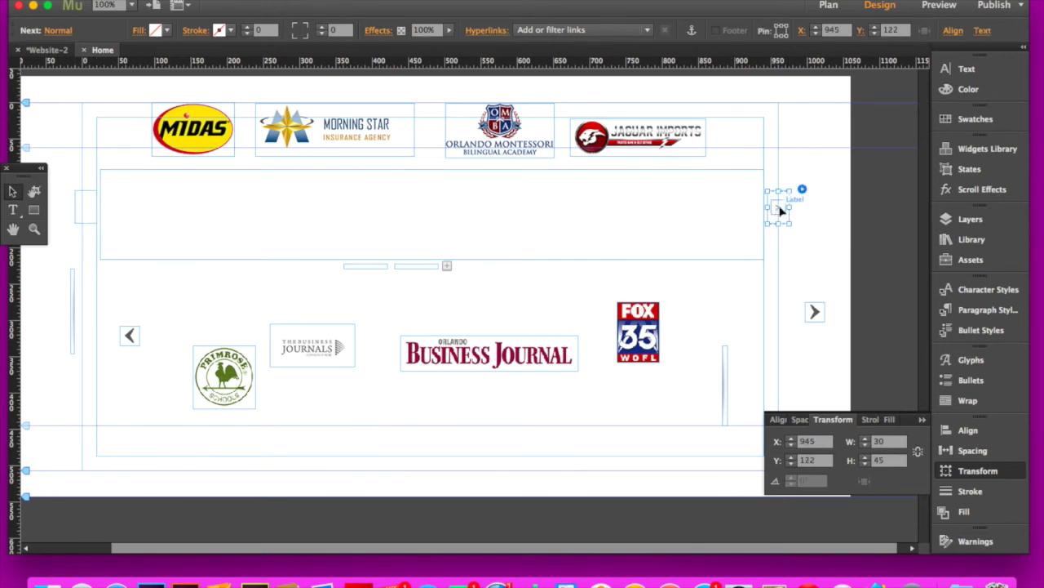
{"action": "left_click", "coordinate": [782, 212]}
{"action": "key", "text": "Escape"}
{"action": "left_click", "coordinate": [73, 304]}
Move the thin frames to the target's left and right edges, then shift Next slightly right.
{"action": "left_click_drag", "start_coordinate": [73, 300], "coordinate": [98, 206]}
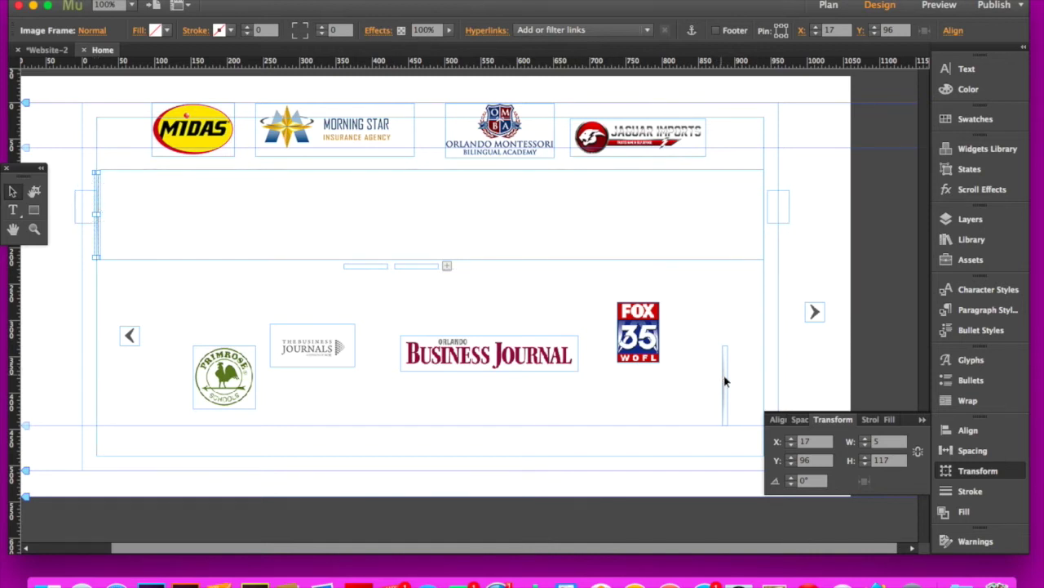
{"action": "left_click_drag", "start_coordinate": [726, 381], "coordinate": [767, 203]}
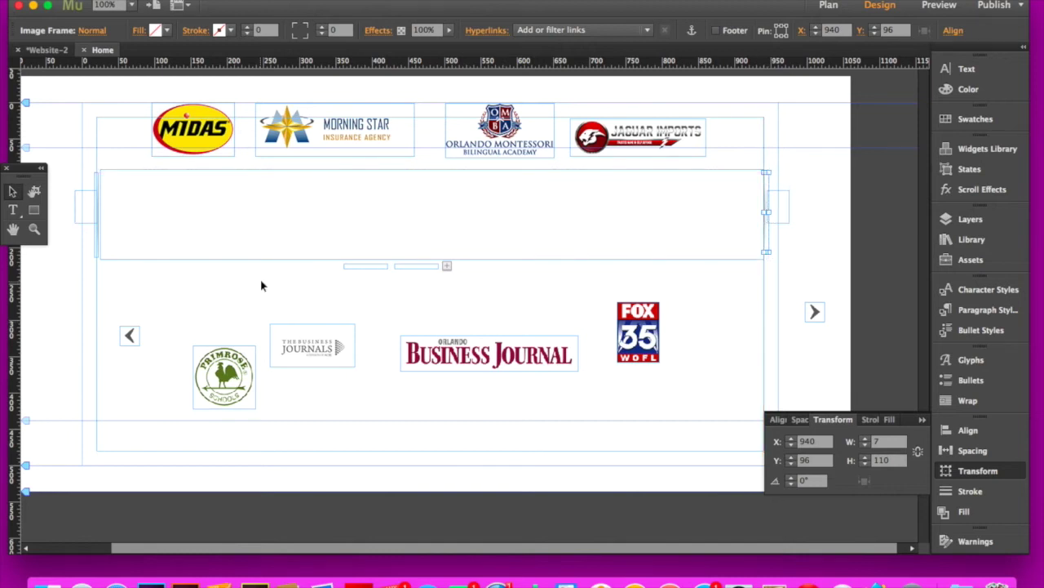
{"action": "left_click", "coordinate": [782, 204]}
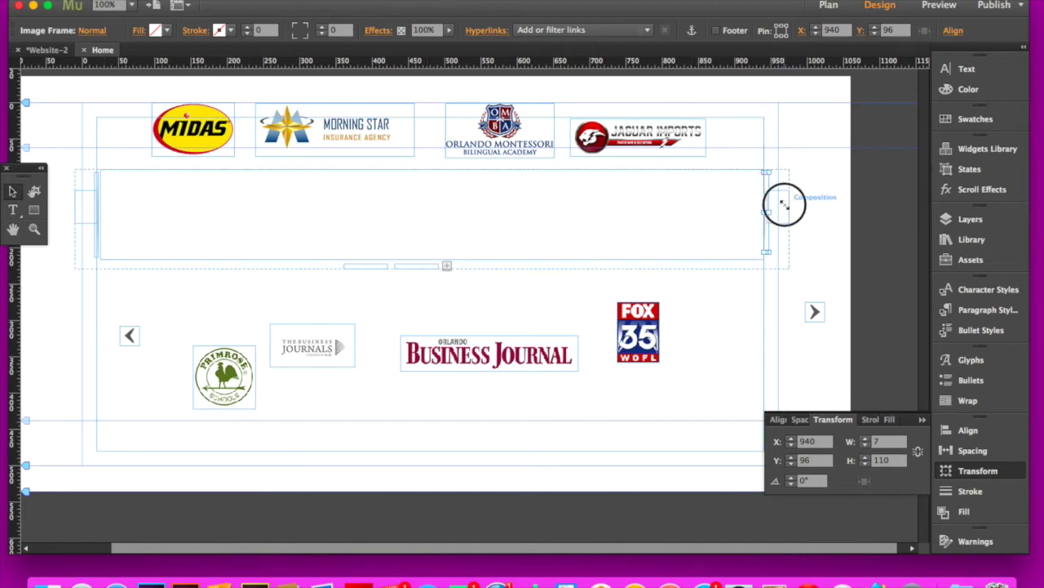
{"action": "left_click_drag", "start_coordinate": [781, 209], "coordinate": [790, 213]}
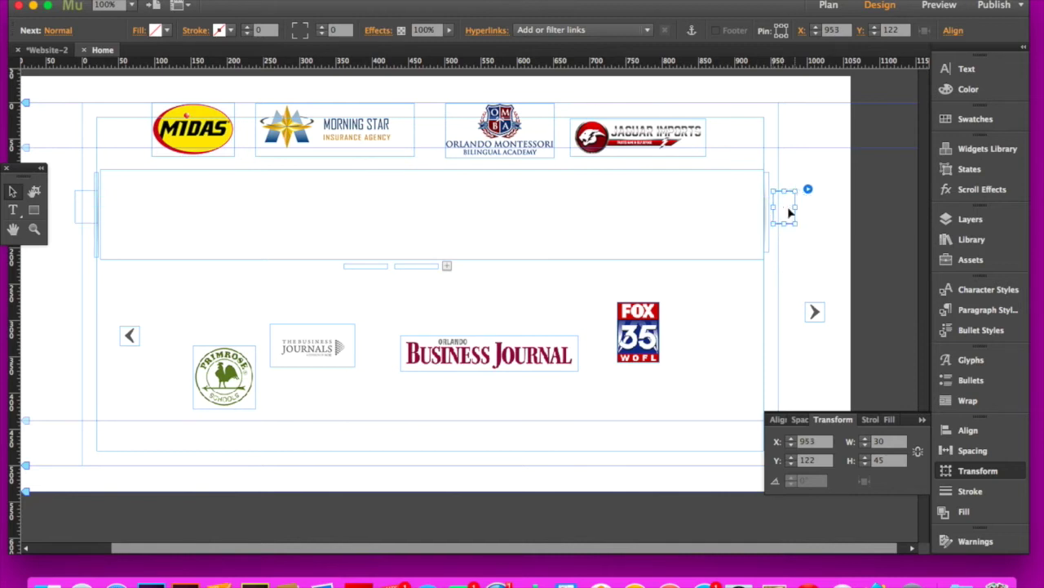
Nudge the Previous button left to X -15 and bring it to the front.
{"action": "left_click", "coordinate": [88, 218]}
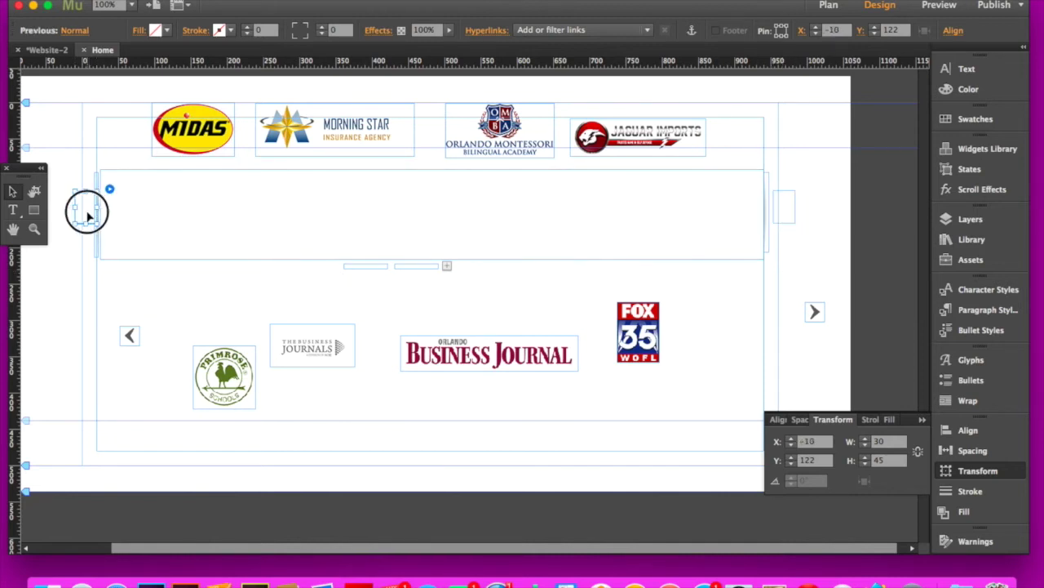
{"action": "left_click_drag", "start_coordinate": [85, 216], "coordinate": [82, 214]}
{"action": "right_click", "coordinate": [87, 212]}
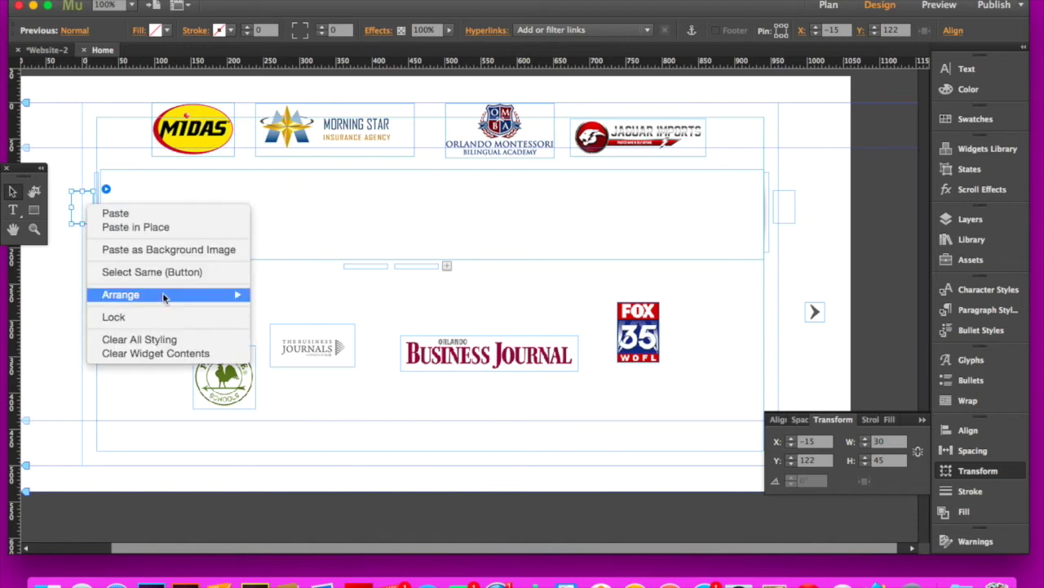
{"action": "mouse_move", "coordinate": [163, 296]}
{"action": "left_click", "coordinate": [274, 295]}
Bring the Next button to the front as well.
{"action": "left_click", "coordinate": [783, 208]}
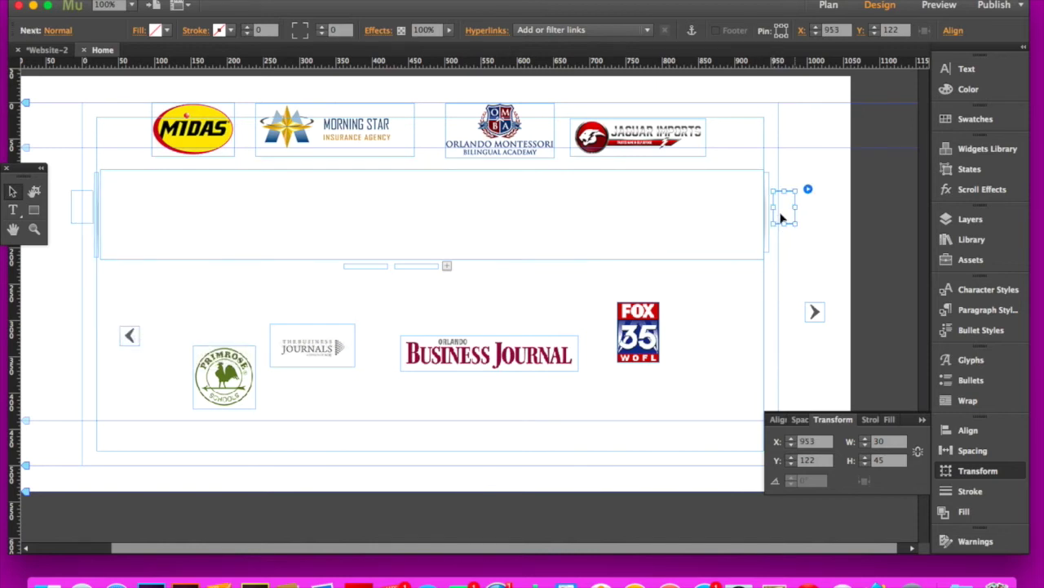
{"action": "right_click", "coordinate": [782, 214]}
{"action": "mouse_move", "coordinate": [815, 301]}
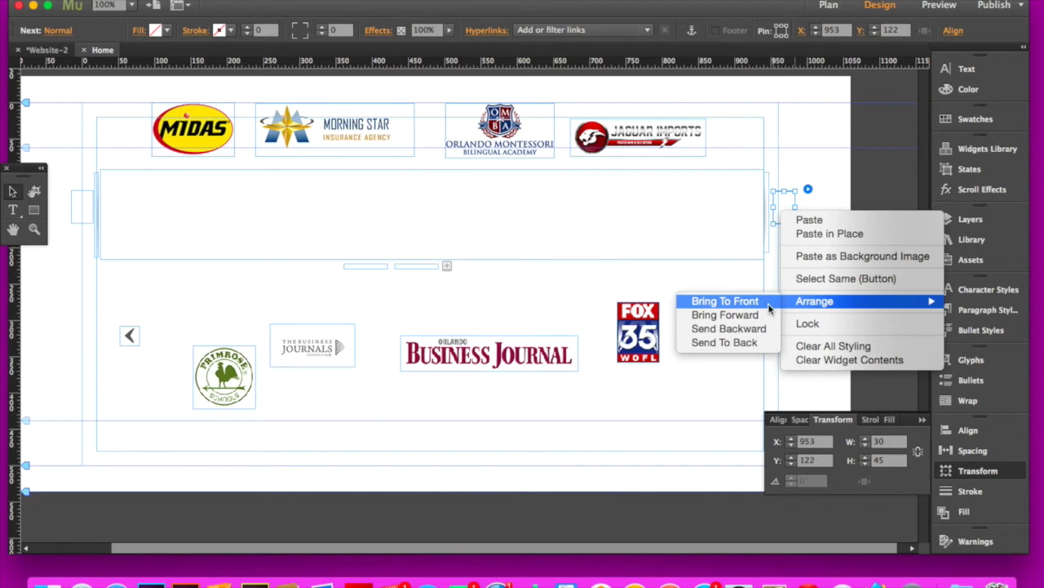
{"action": "left_click", "coordinate": [726, 300]}
{"action": "left_click", "coordinate": [502, 294]}
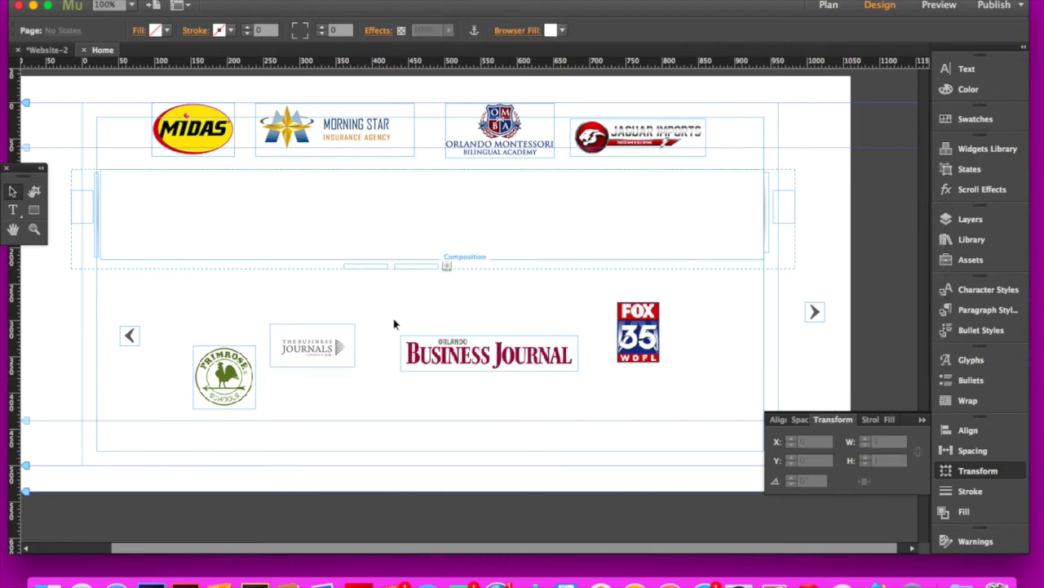
{"action": "left_click", "coordinate": [134, 336]}
Put the left arrow in the Previous button, the right arrow in Next, and Primrose in the slideshow band.
{"action": "left_click_drag", "start_coordinate": [135, 336], "coordinate": [88, 209]}
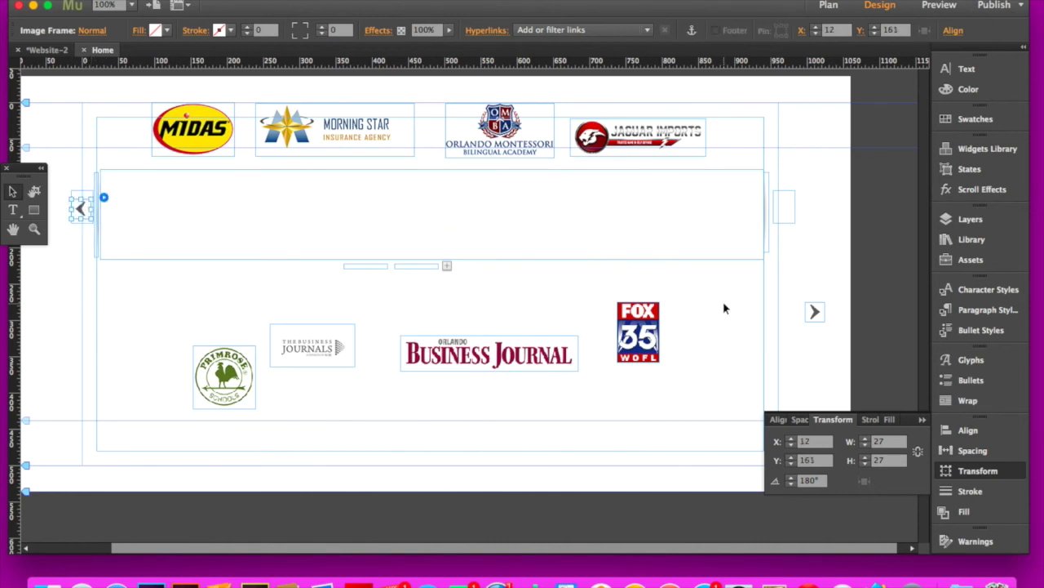
{"action": "left_click", "coordinate": [814, 315]}
{"action": "left_click_drag", "start_coordinate": [814, 316], "coordinate": [784, 213]}
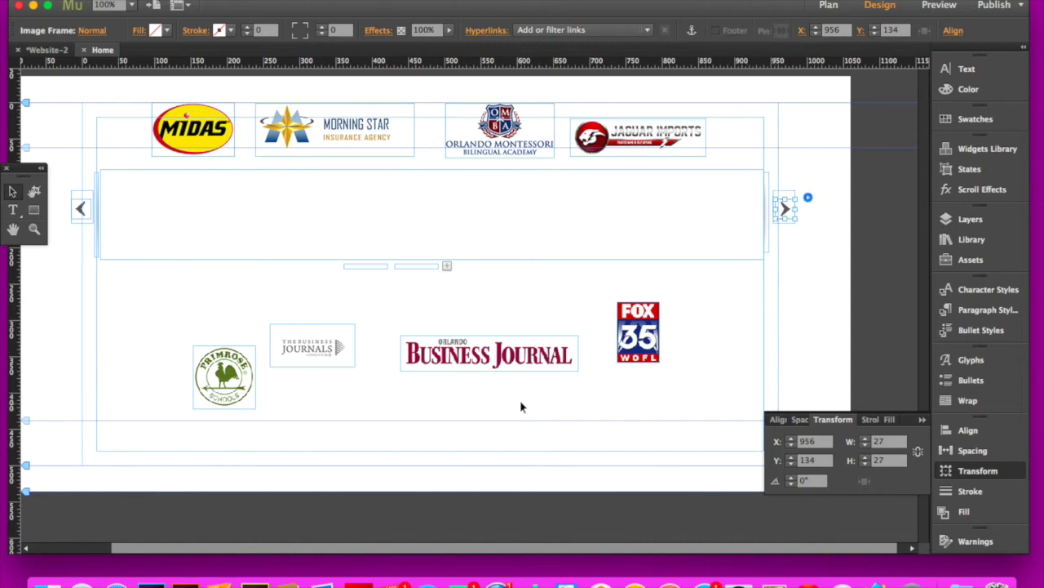
{"action": "left_click_drag", "start_coordinate": [223, 376], "coordinate": [156, 216]}
Add the Business Journals, Orlando Business Journal and FOX 35 logos to the first slide and space them evenly.
{"action": "left_click_drag", "start_coordinate": [308, 347], "coordinate": [258, 216]}
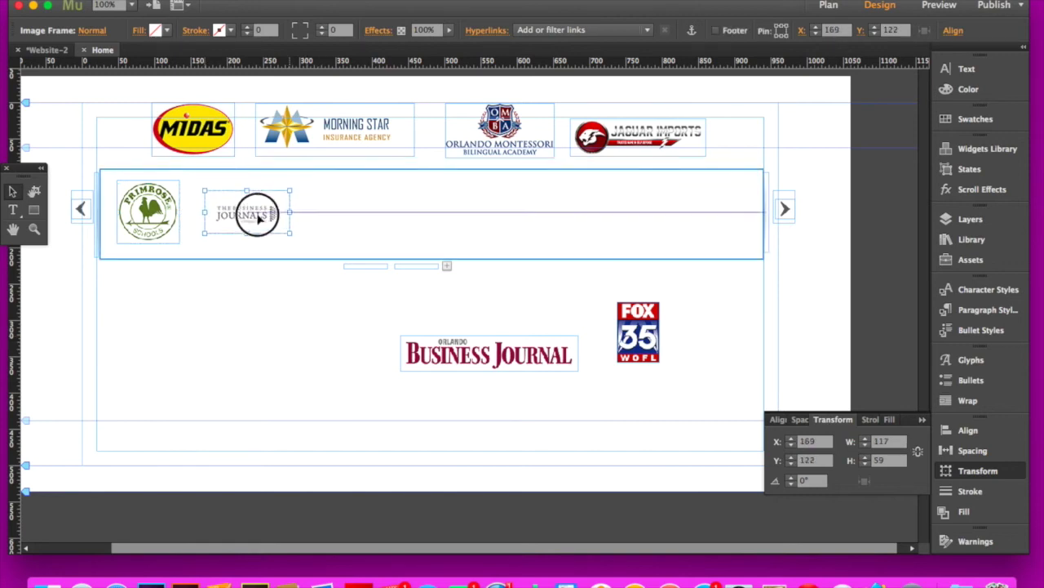
{"action": "left_click_drag", "start_coordinate": [487, 352], "coordinate": [427, 213]}
{"action": "left_click_drag", "start_coordinate": [639, 332], "coordinate": [679, 214]}
{"action": "left_click", "coordinate": [456, 226]}
{"action": "left_click", "coordinate": [473, 212]}
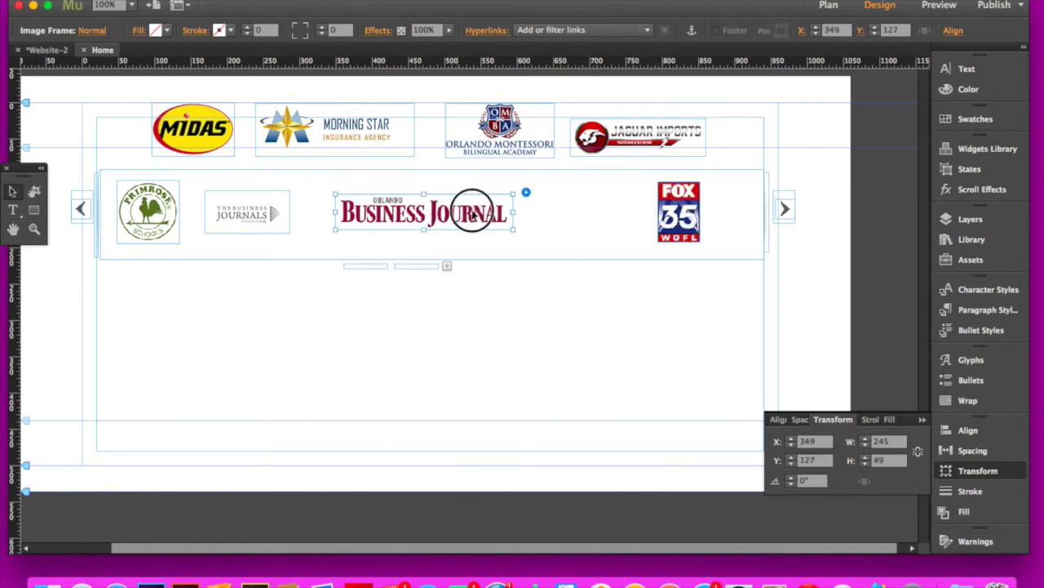
{"action": "left_click_drag", "start_coordinate": [473, 214], "coordinate": [556, 214]}
{"action": "left_click", "coordinate": [261, 216]}
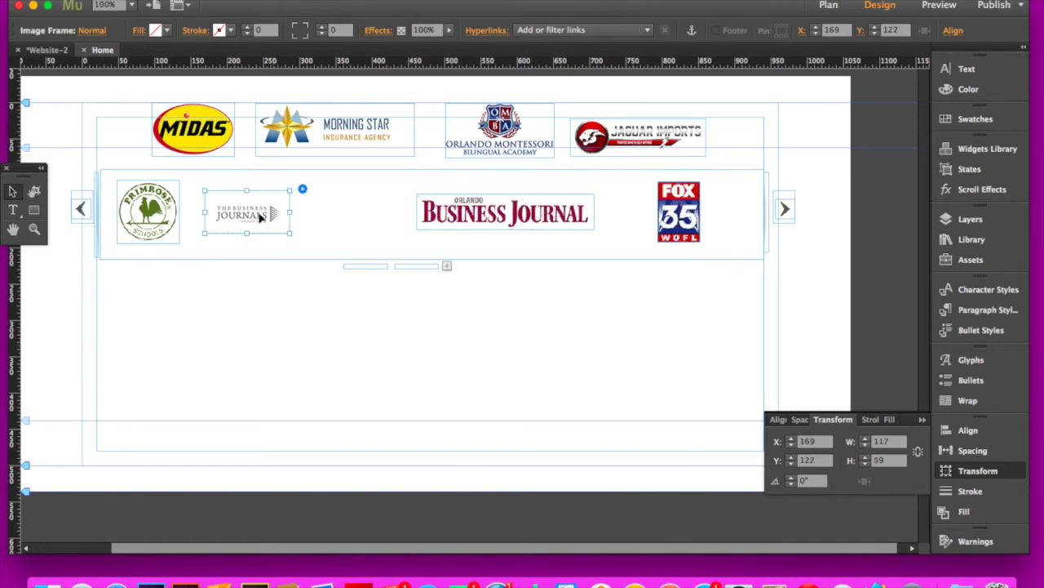
{"action": "left_click_drag", "start_coordinate": [261, 216], "coordinate": [311, 220]}
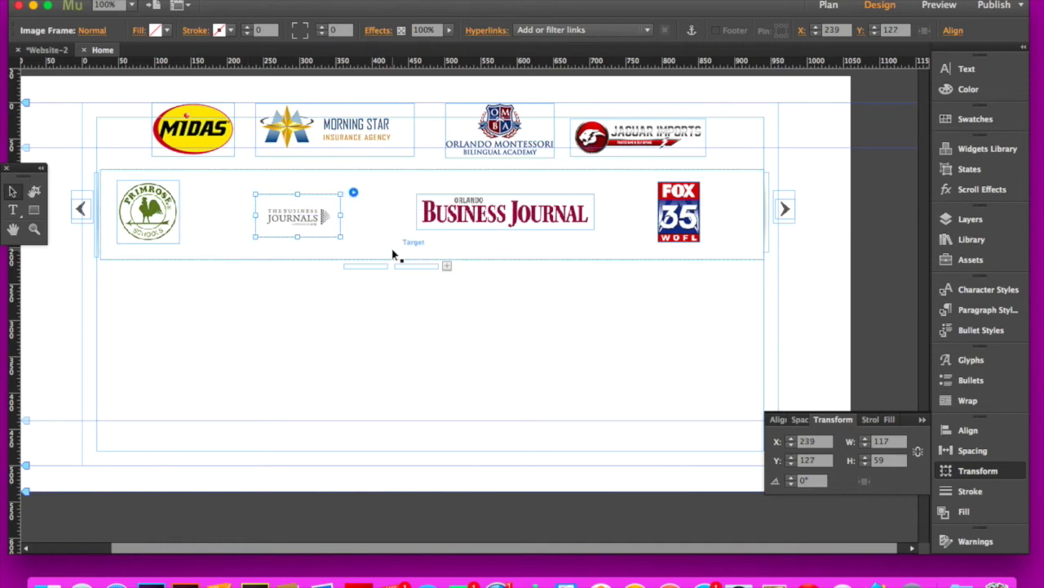
Fill the second slide with the MIDAS, Morning Star, Orlando Montessori and Jaguar Imports logos.
{"action": "left_click", "coordinate": [415, 266]}
{"action": "left_click", "coordinate": [381, 267]}
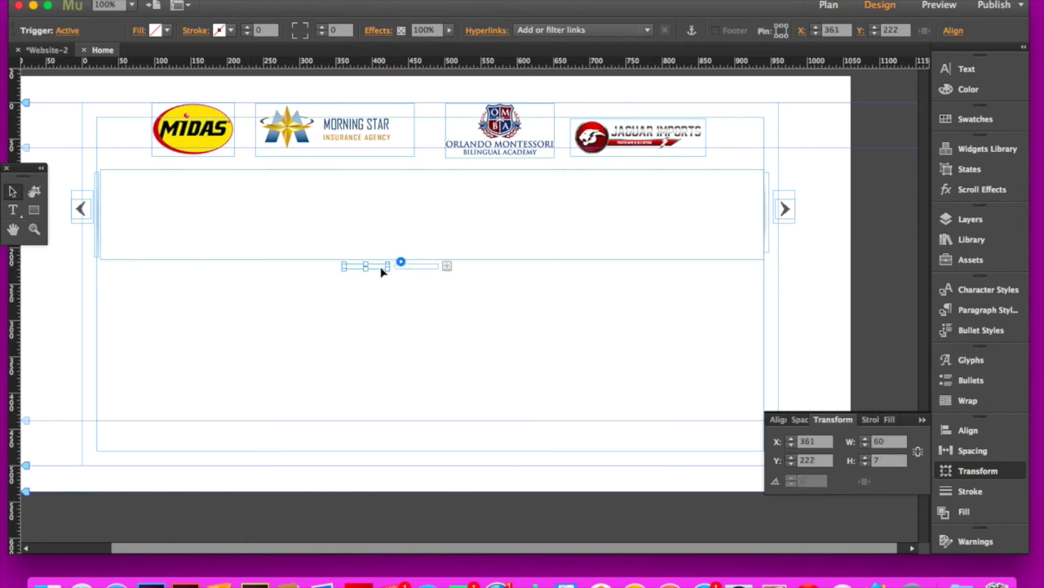
{"action": "left_click_drag", "start_coordinate": [196, 127], "coordinate": [184, 205]}
{"action": "left_click_drag", "start_coordinate": [326, 128], "coordinate": [327, 217]}
{"action": "left_click_drag", "start_coordinate": [492, 124], "coordinate": [493, 205]}
{"action": "left_click_drag", "start_coordinate": [636, 138], "coordinate": [648, 217]}
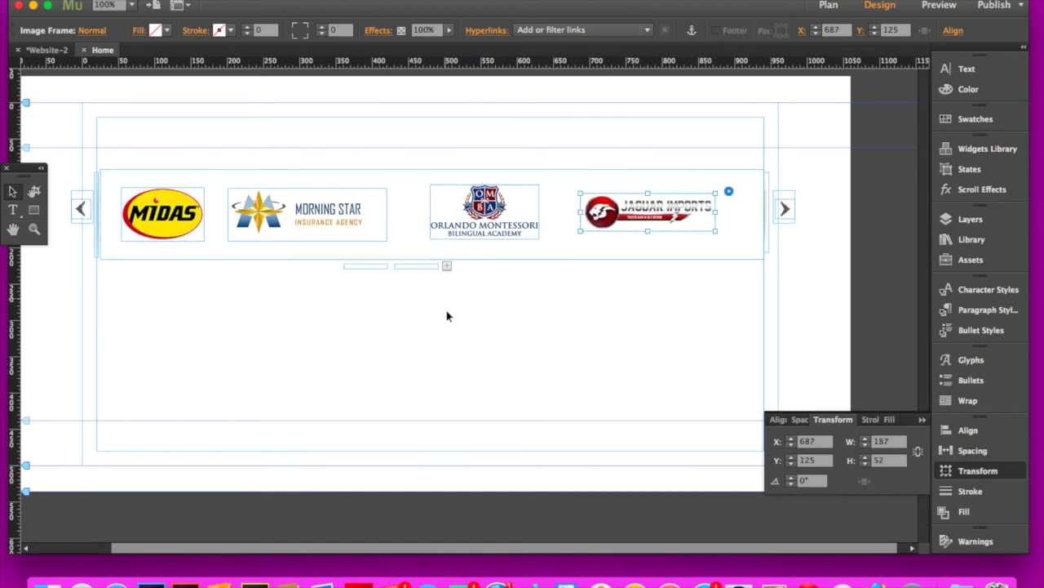
{"action": "left_click", "coordinate": [441, 326]}
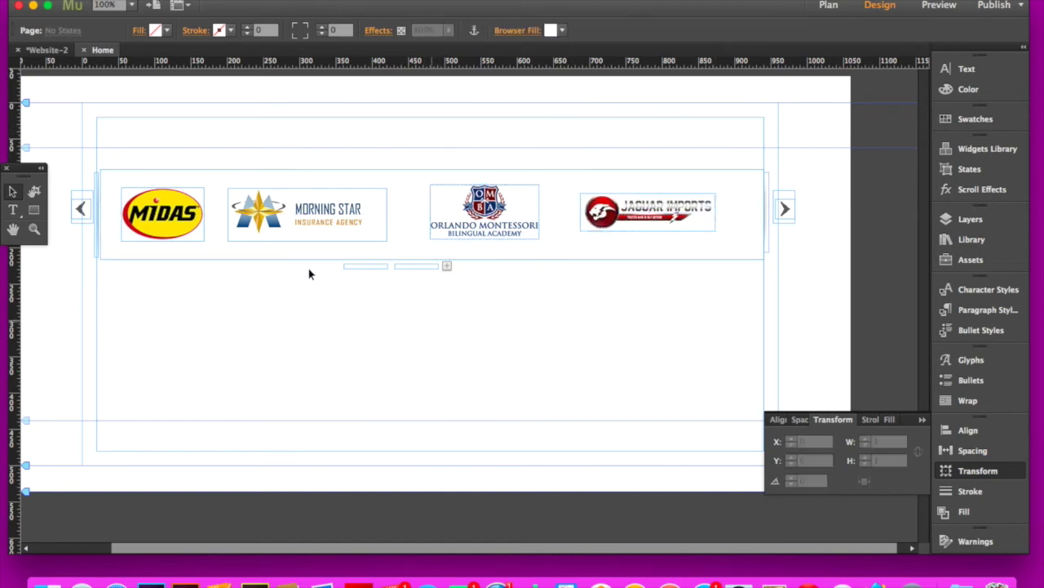
Set the slideshow's transition to Horizontal and enable Auto Play, leaving random order off.
{"action": "left_click", "coordinate": [742, 190]}
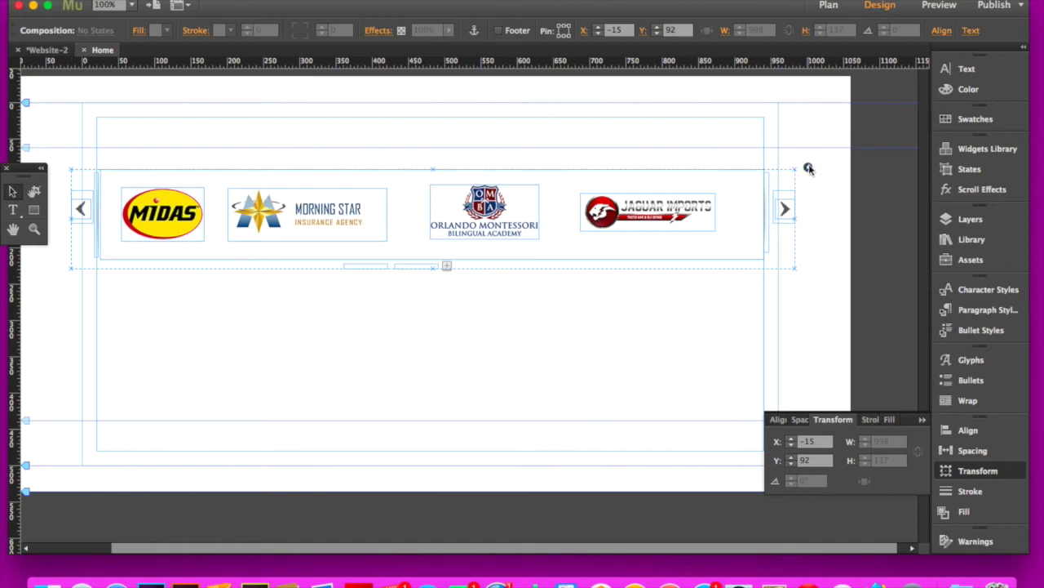
{"action": "left_click", "coordinate": [809, 168]}
{"action": "left_click", "coordinate": [932, 250]}
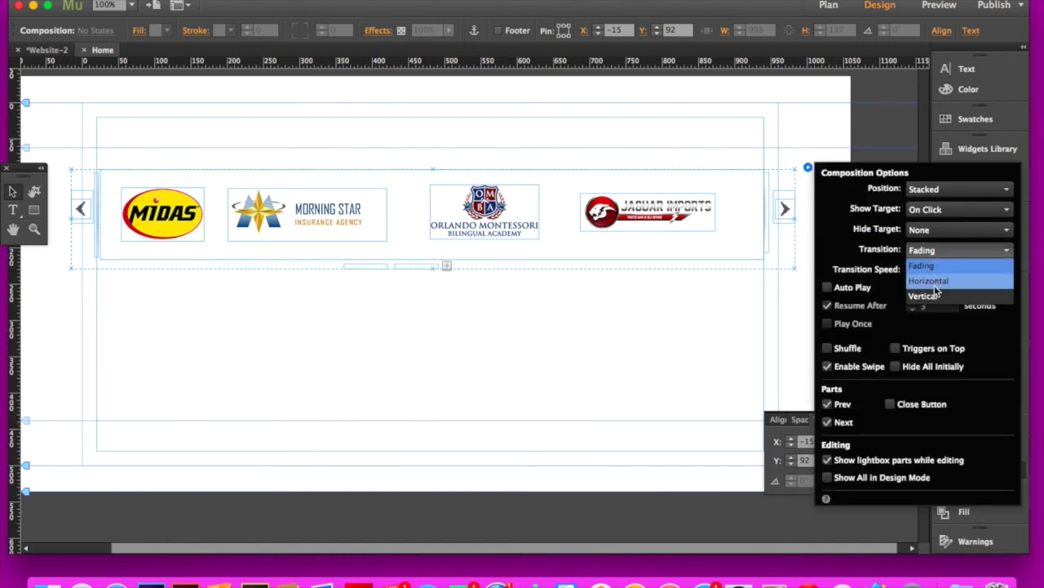
{"action": "left_click", "coordinate": [935, 286]}
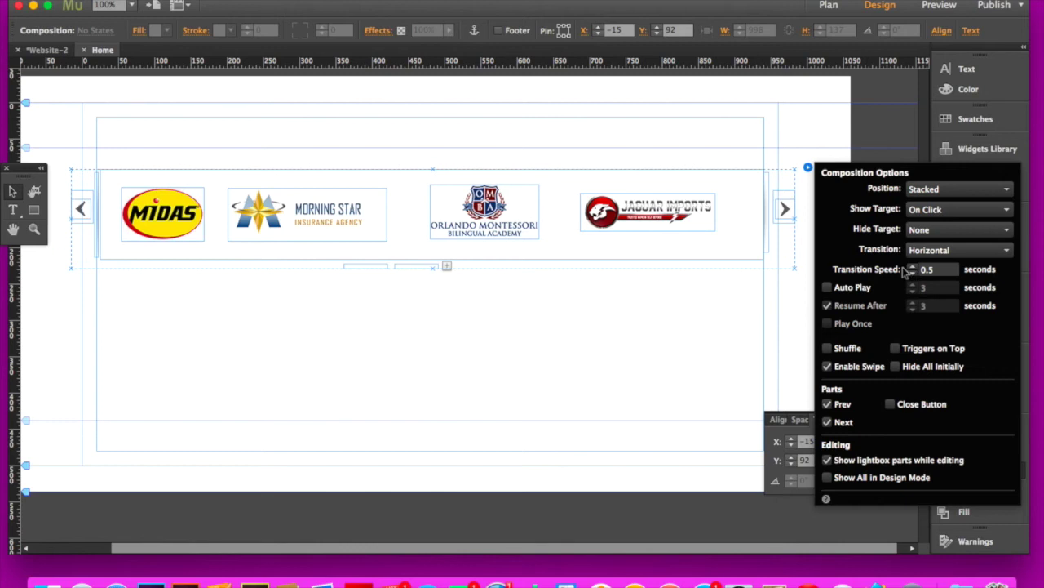
{"action": "left_click", "coordinate": [828, 288]}
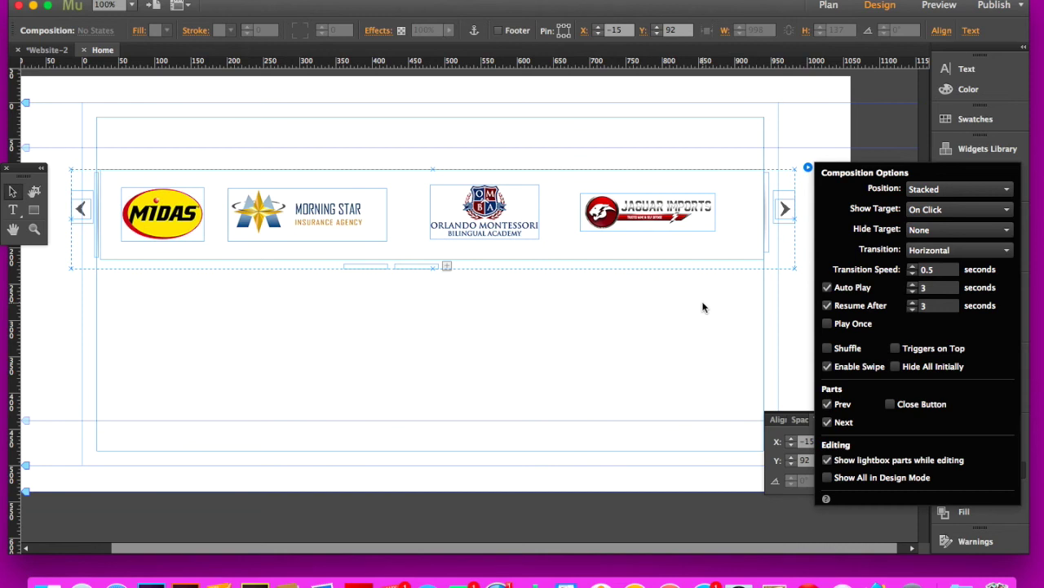
{"action": "left_click", "coordinate": [828, 349]}
{"action": "left_click", "coordinate": [827, 349]}
Raise the slideshow's transition speed to 2 seconds.
{"action": "left_click", "coordinate": [913, 266]}
{"action": "left_click", "coordinate": [914, 266]}
{"action": "left_click", "coordinate": [913, 266]}
{"action": "left_click", "coordinate": [913, 266]}
{"action": "left_click", "coordinate": [913, 266]}
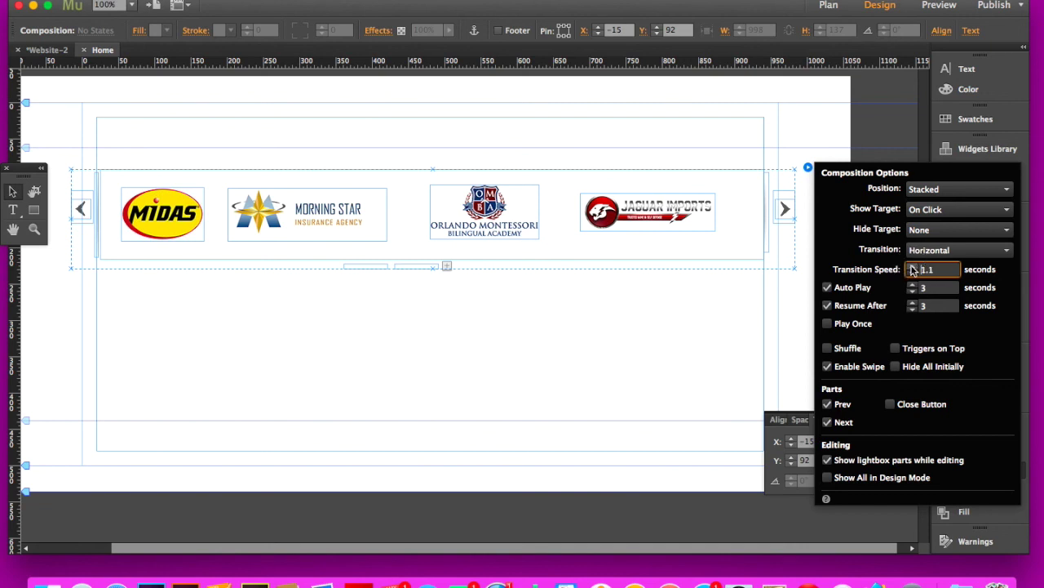
{"action": "left_click", "coordinate": [914, 266]}
{"action": "left_click", "coordinate": [913, 266]}
{"action": "left_click", "coordinate": [913, 266]}
{"action": "left_click", "coordinate": [913, 266]}
{"action": "left_click", "coordinate": [913, 266]}
{"action": "left_click", "coordinate": [913, 266]}
{"action": "left_click", "coordinate": [913, 266]}
{"action": "left_click", "coordinate": [653, 333]}
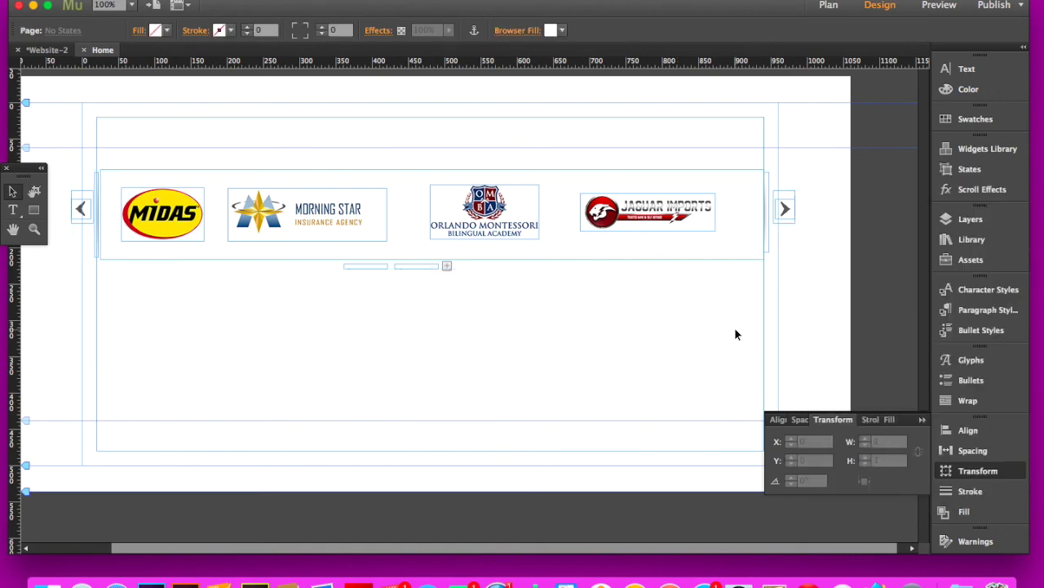
{"action": "left_click", "coordinate": [143, 0]}
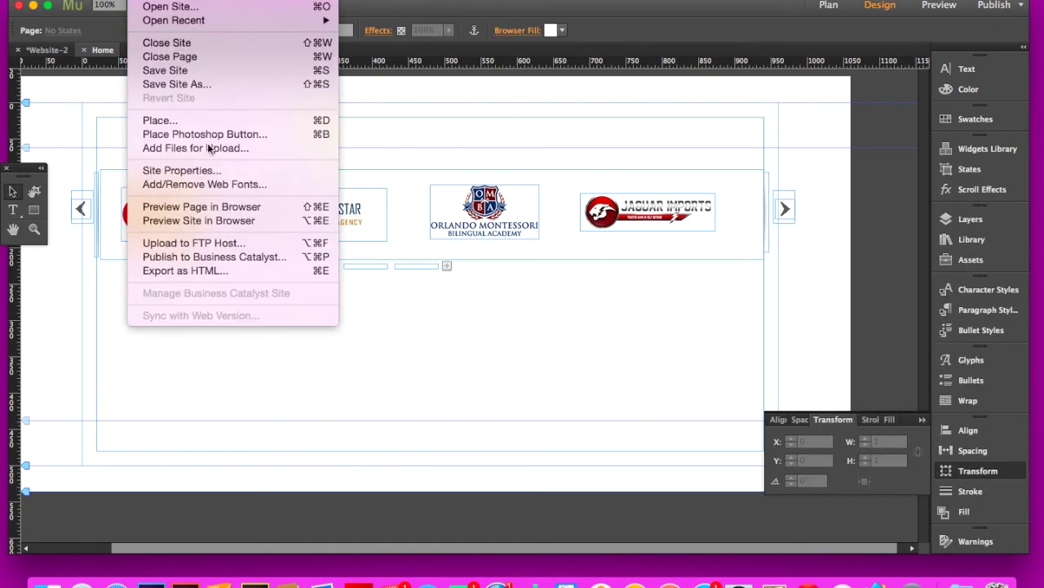
{"action": "left_click", "coordinate": [224, 209]}
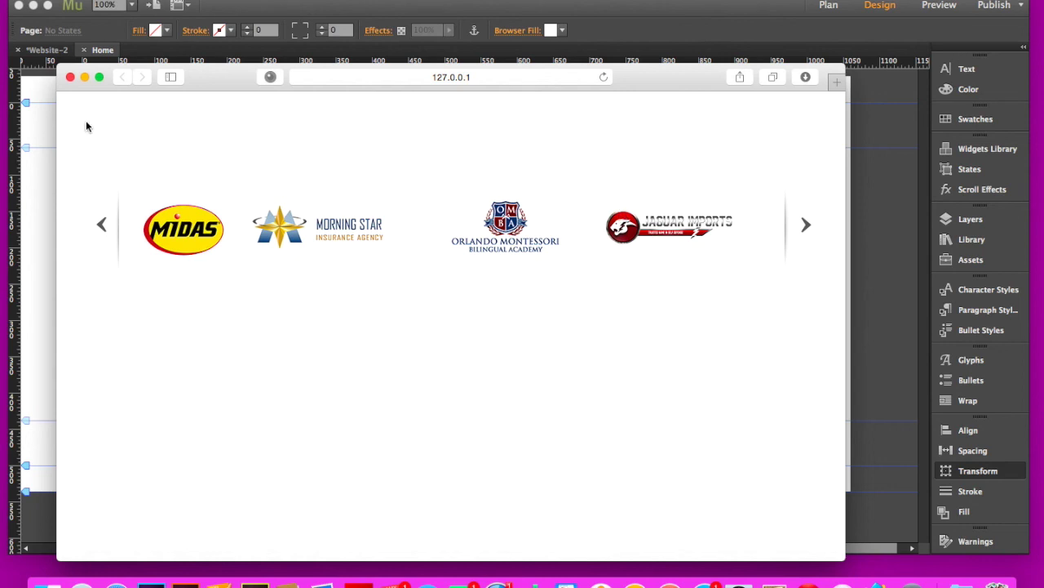
{"action": "left_click", "coordinate": [70, 77]}
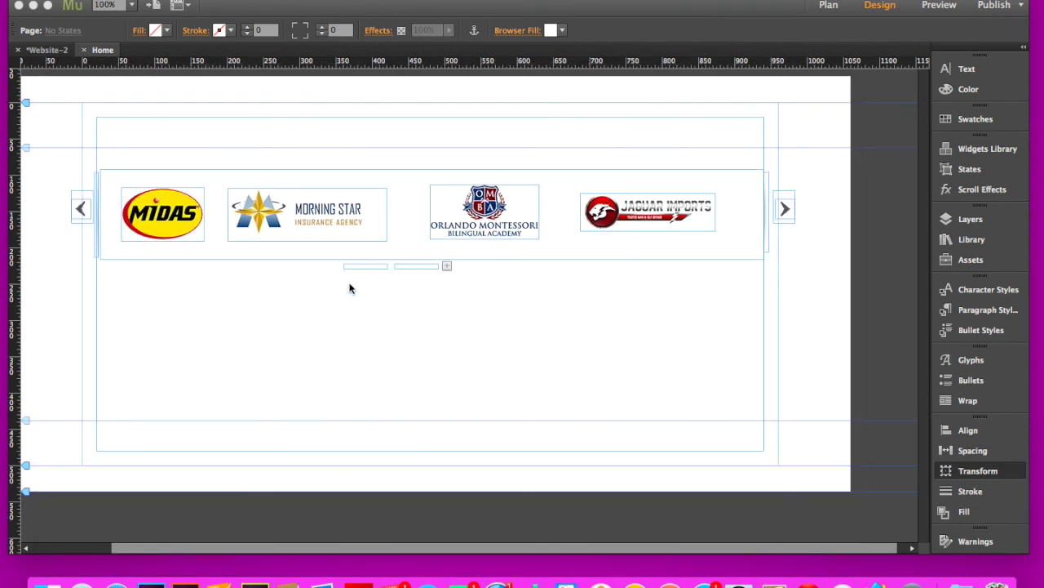